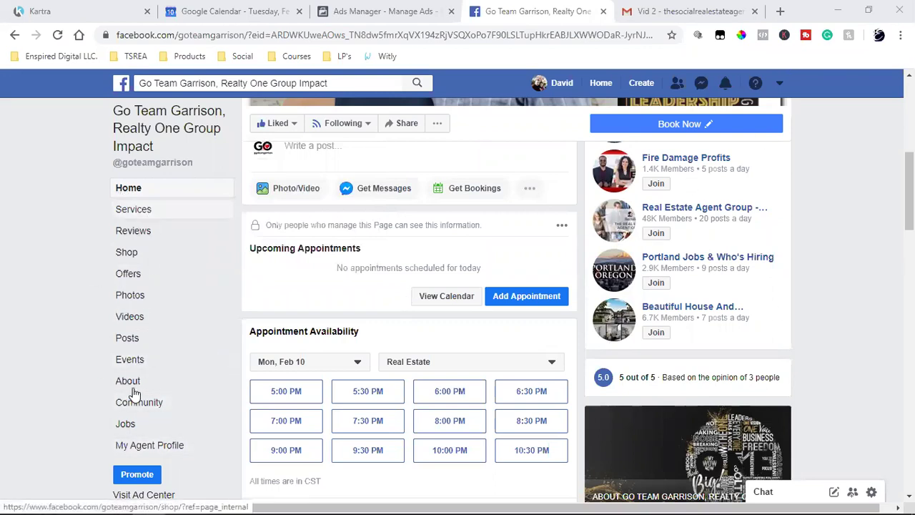
Step: Open the Videos section of the Go Team Garrison, Realty One Group Impact Page
left_click(160, 322)
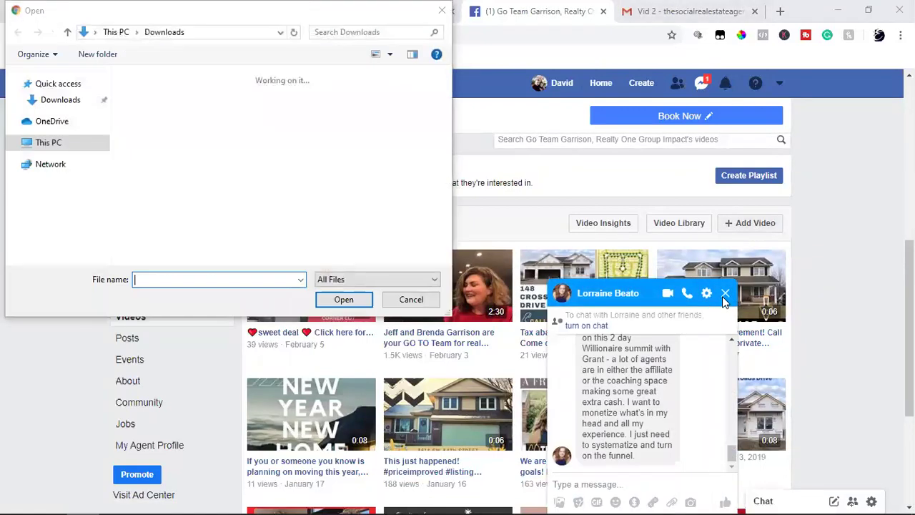
Step: Close the chat and start uploading IMG_6119 from Downloads as a new Page video
left_click(432, 302)
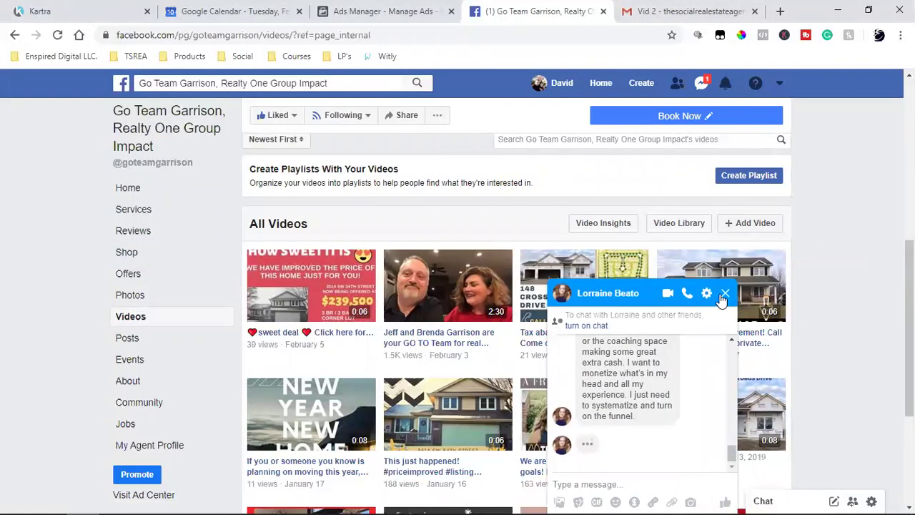
left_click(725, 293)
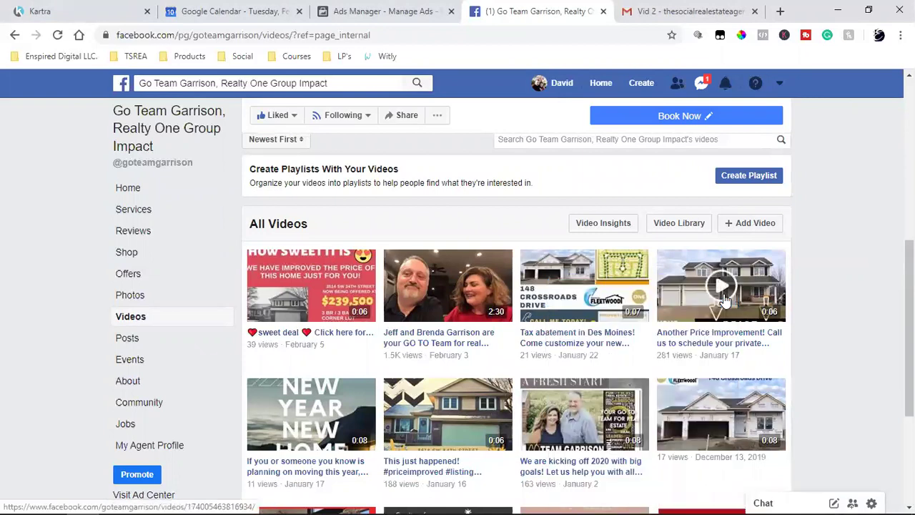
left_click(749, 224)
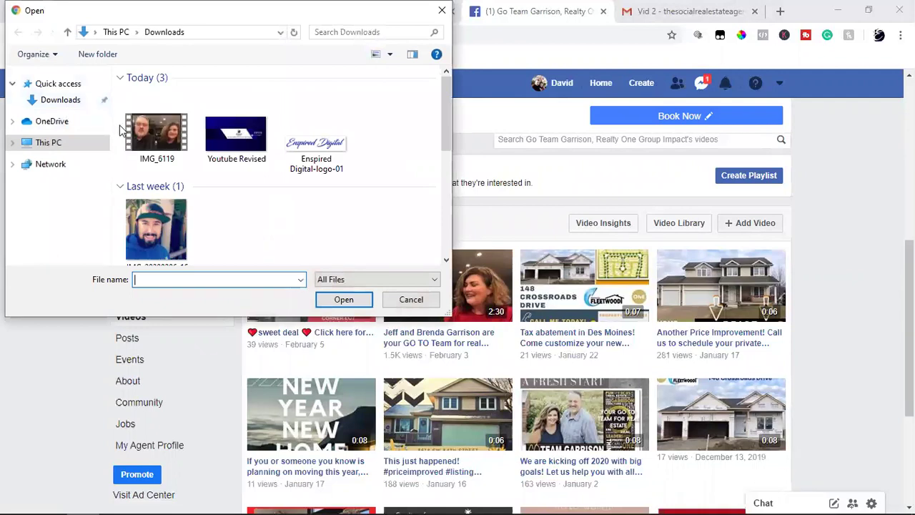
left_click(156, 132)
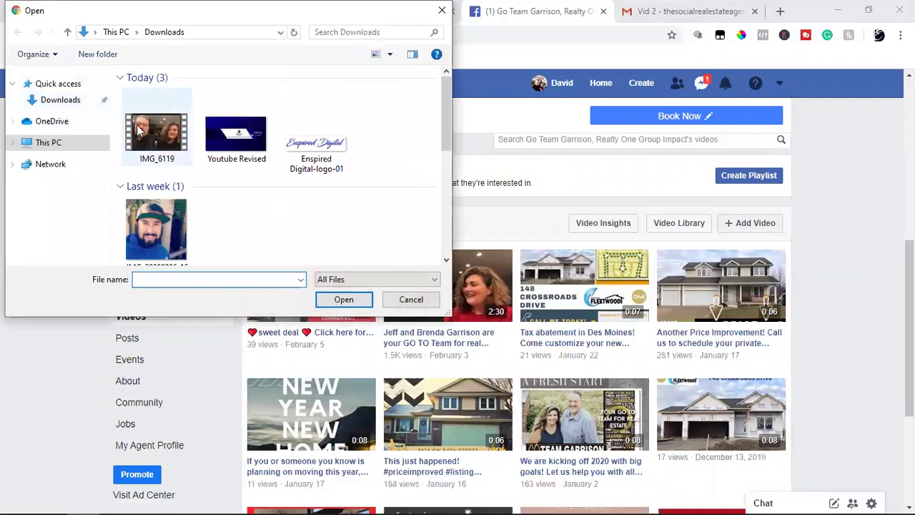
left_click(343, 299)
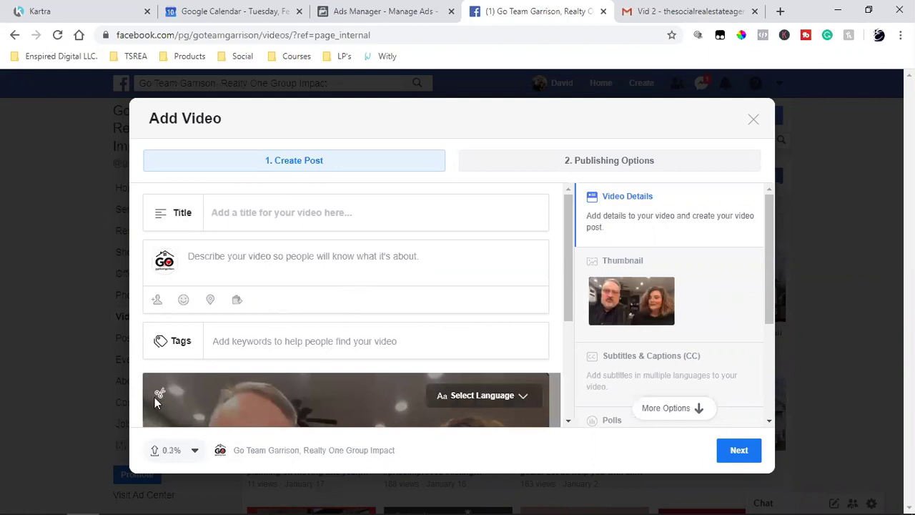
Step: Copy 'Interested in buying a home?' from the Vid 2 email and return to Facebook
left_click(665, 11)
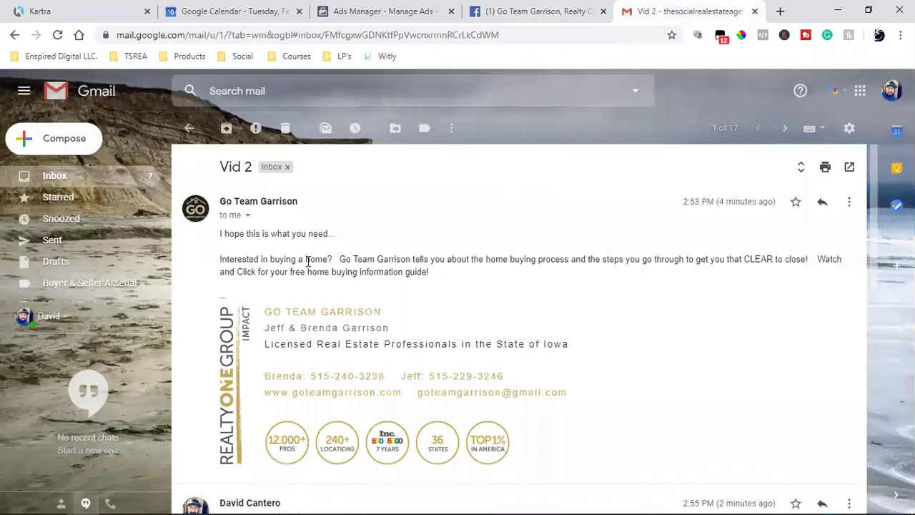
left_click_drag(332, 255, 221, 259)
left_click(220, 261)
left_click_drag(330, 258, 219, 259)
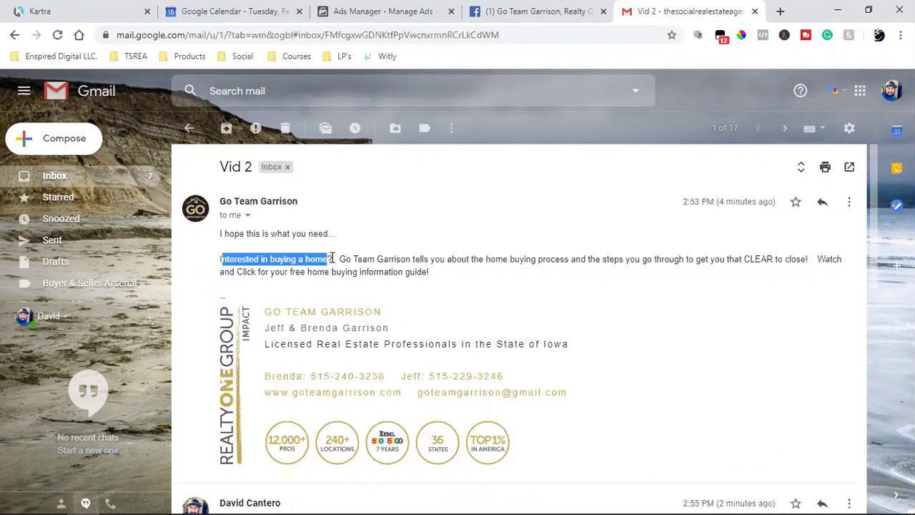
left_click_drag(333, 259, 231, 257)
left_click_drag(333, 259, 223, 260)
right_click(230, 259)
left_click(257, 267)
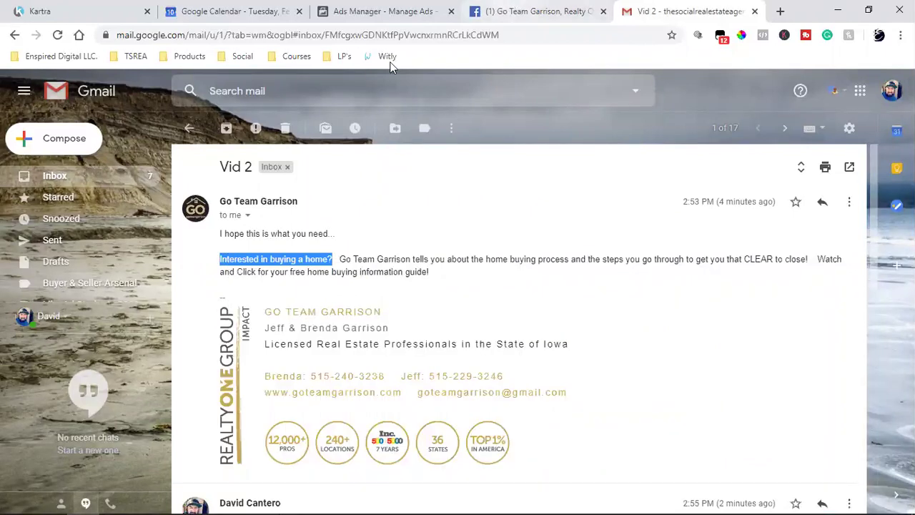
left_click(539, 11)
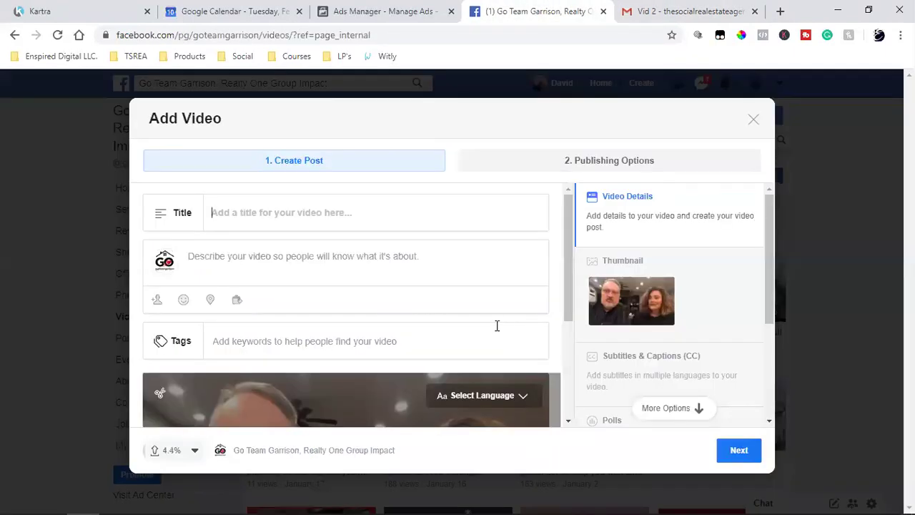
Step: Paste the question as the video title and the email's promotional paragraph as the description
left_click(249, 224)
key("ctrl+v")
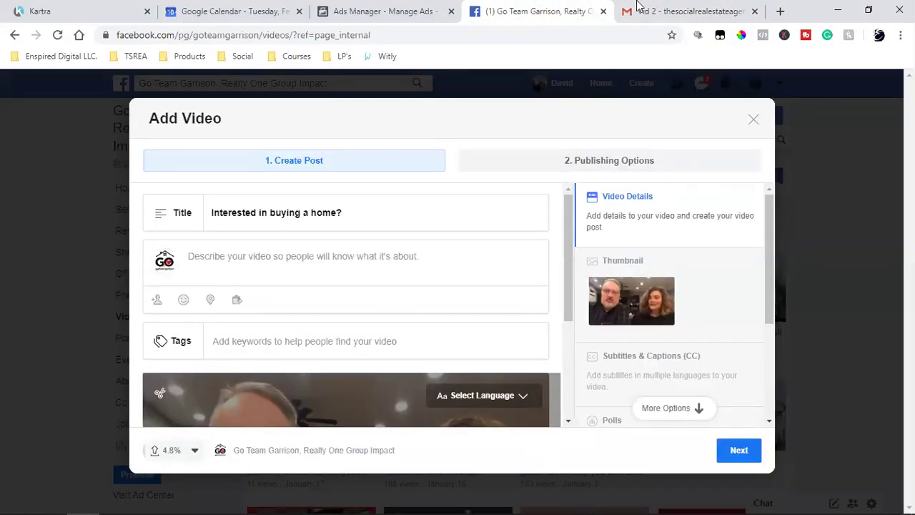
left_click(639, 8)
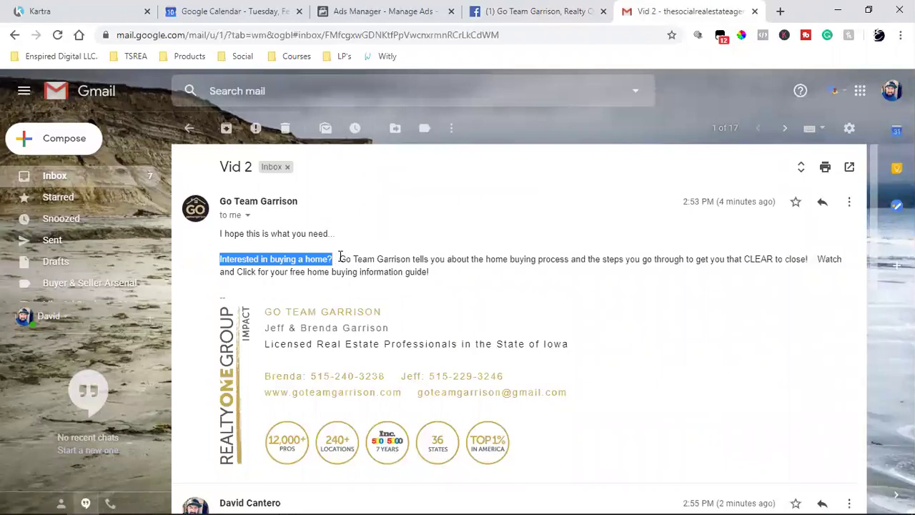
left_click_drag(341, 259, 436, 268)
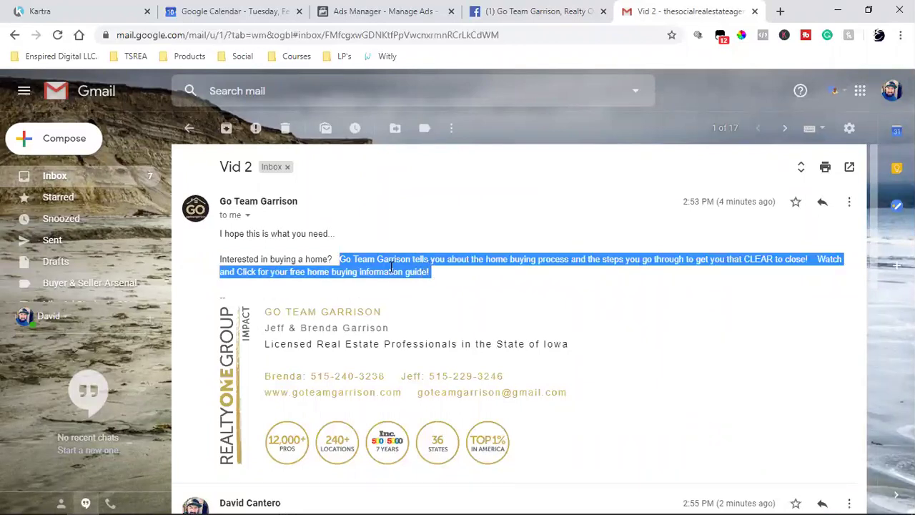
right_click(459, 270)
left_click(475, 289)
left_click(401, 11)
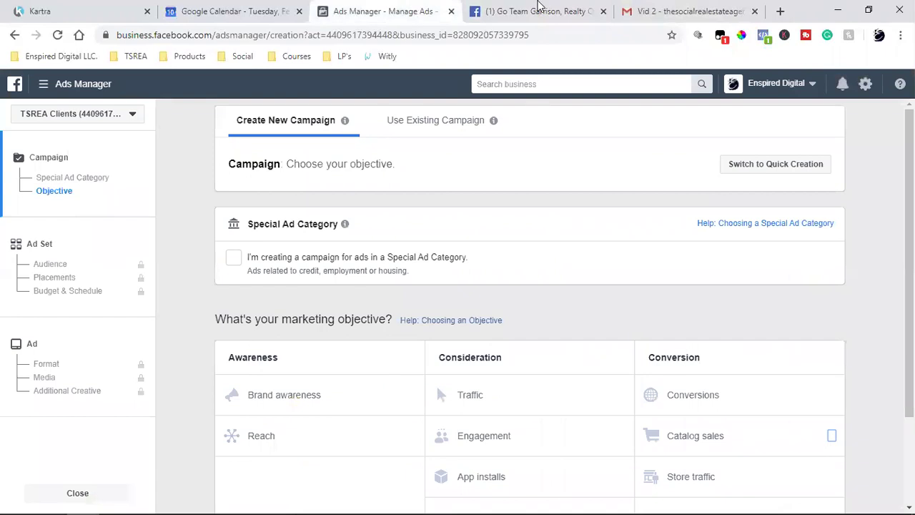
left_click(538, 10)
left_click(279, 269)
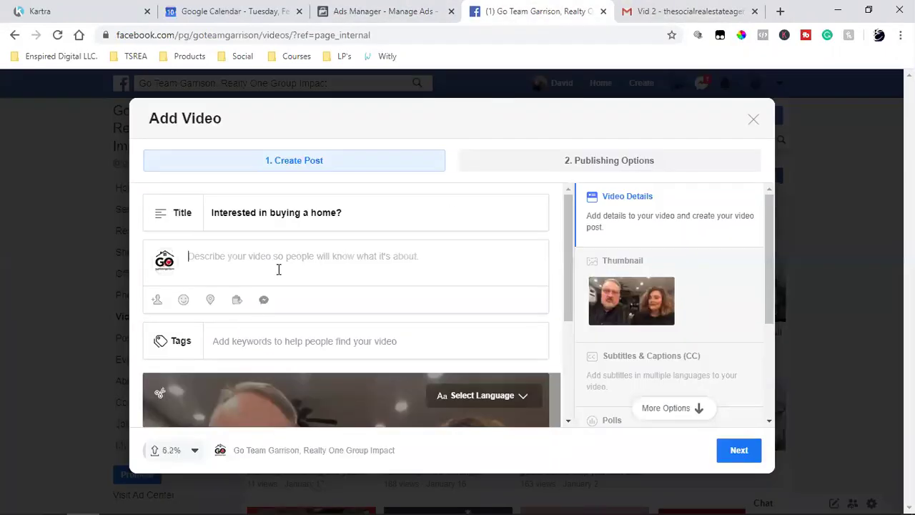
key("ctrl+v")
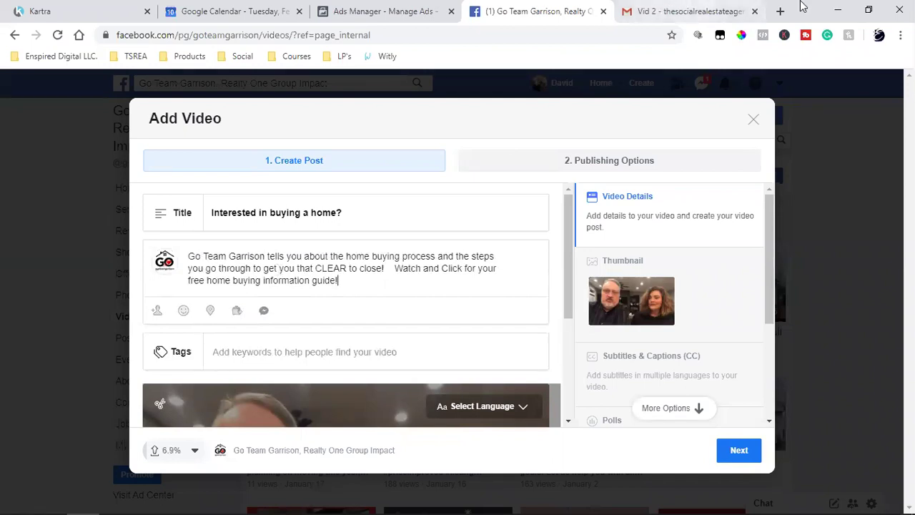
Step: Open the EmojiCopy site from the bookmarks folder in the Gmail tab
left_click(697, 11)
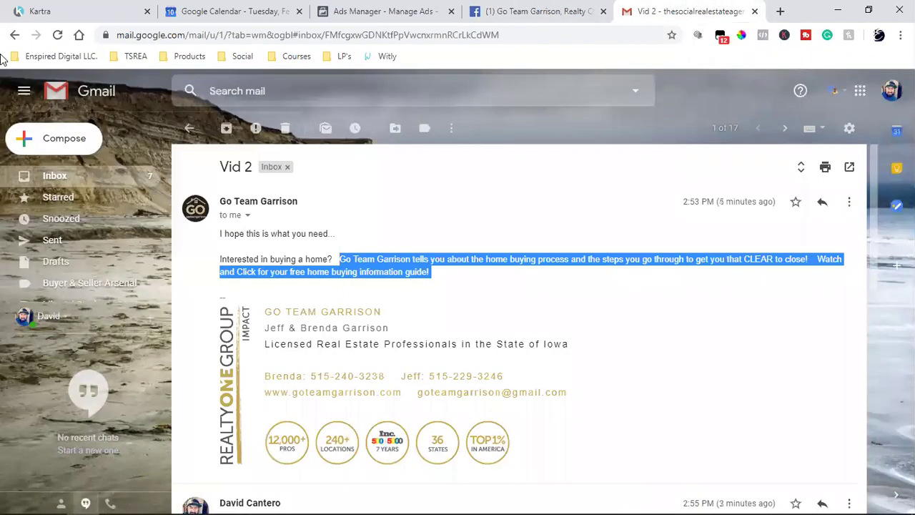
left_click(61, 56)
left_click(86, 170)
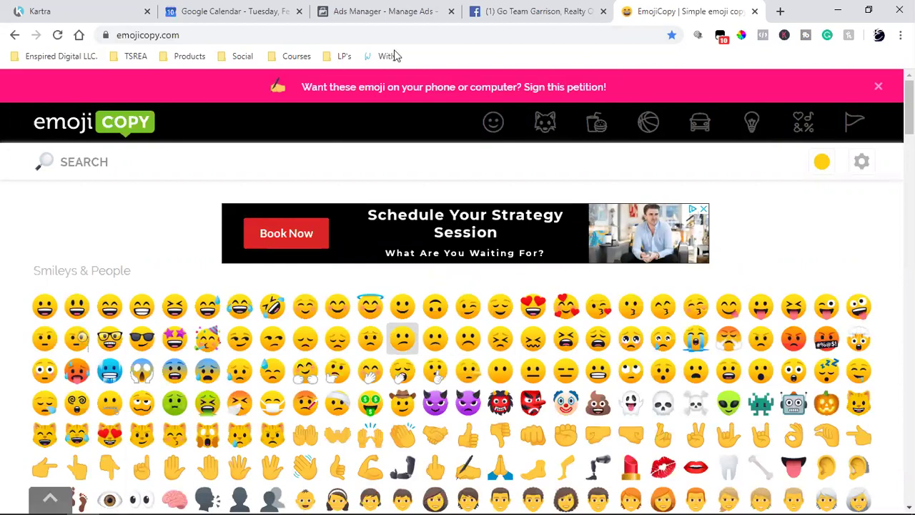
Step: Return to the Facebook Add Video form
left_click(570, 9)
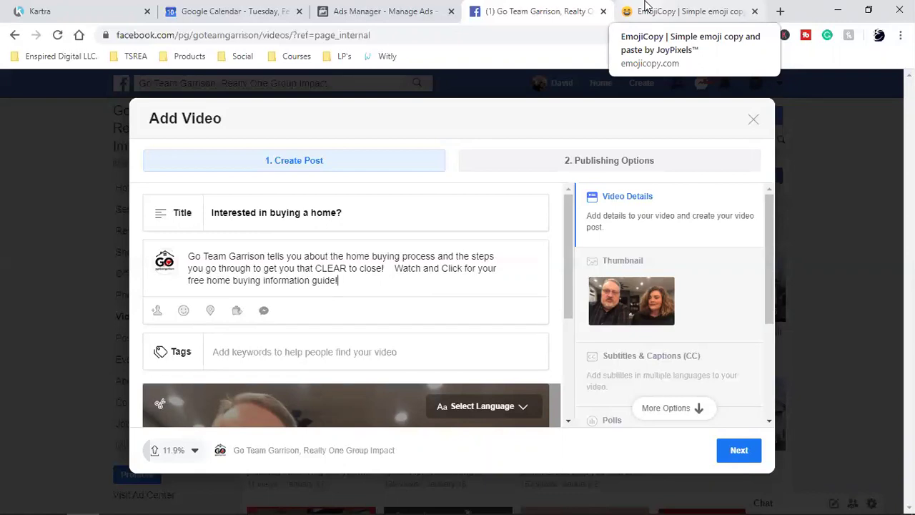
Step: Delete the extra spaces and the closing 'Watch… Click' sentence from the description
left_click(407, 279)
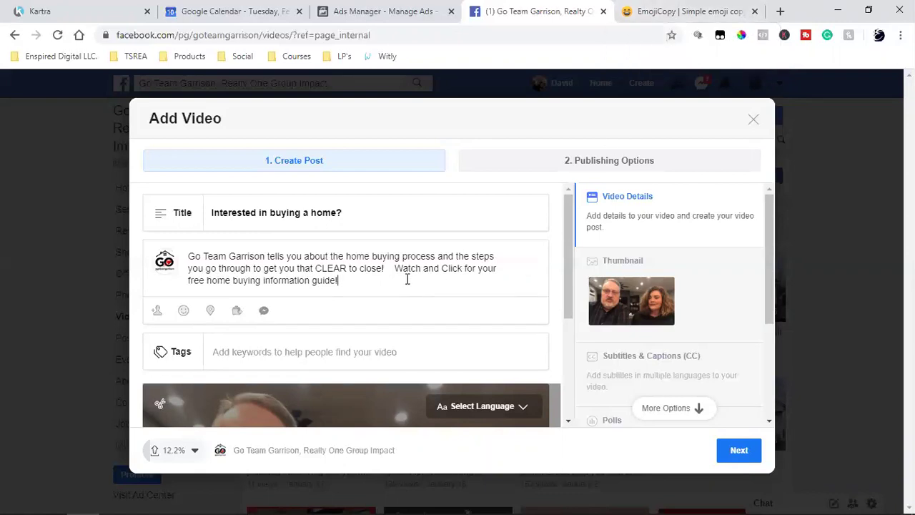
left_click(394, 268)
key("BackSpace")
key("BackSpace")
key("BackSpace")
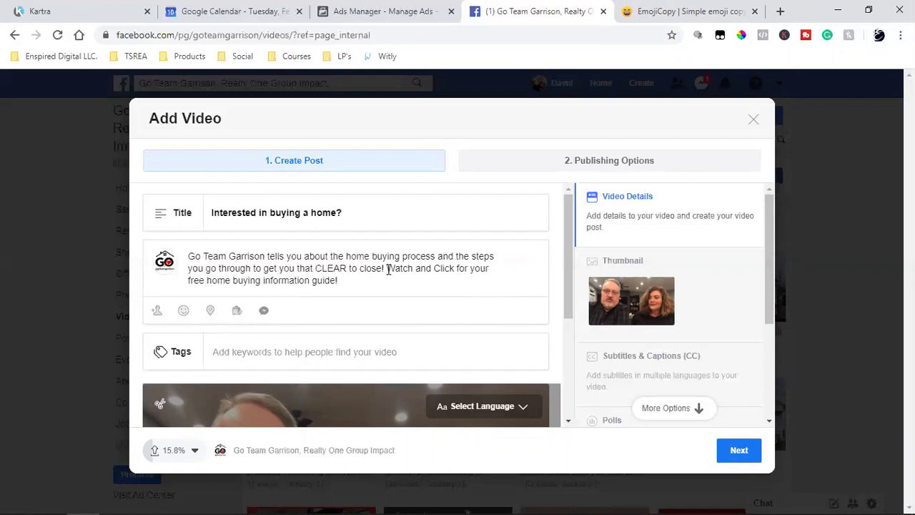
left_click_drag(389, 269, 449, 295)
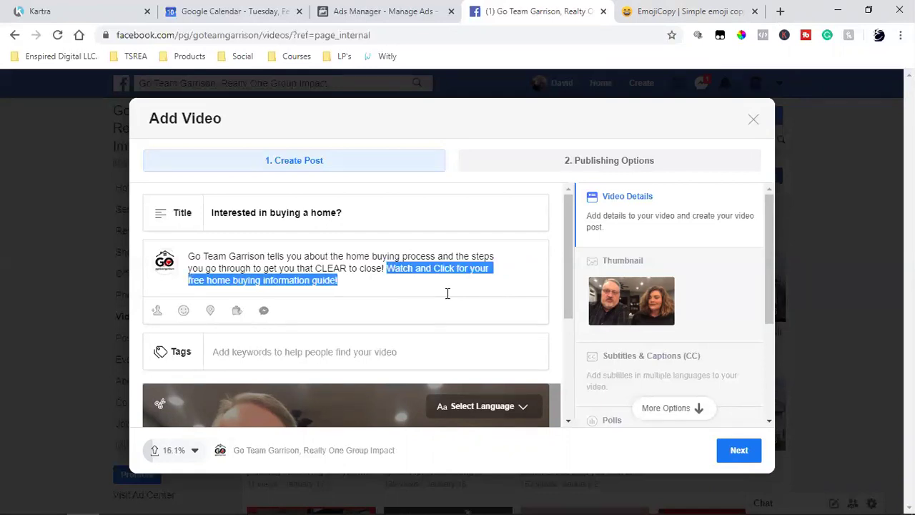
key("BackSpace")
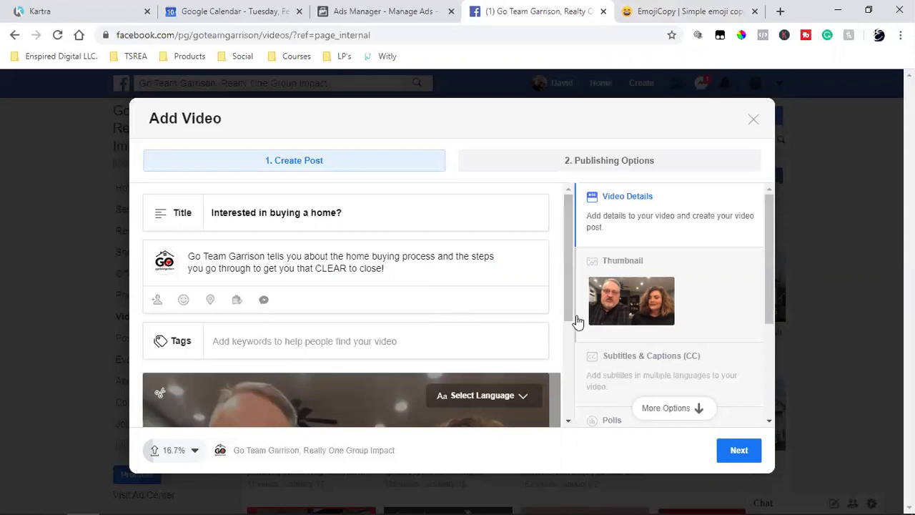
scroll(607, 347, "down", 2)
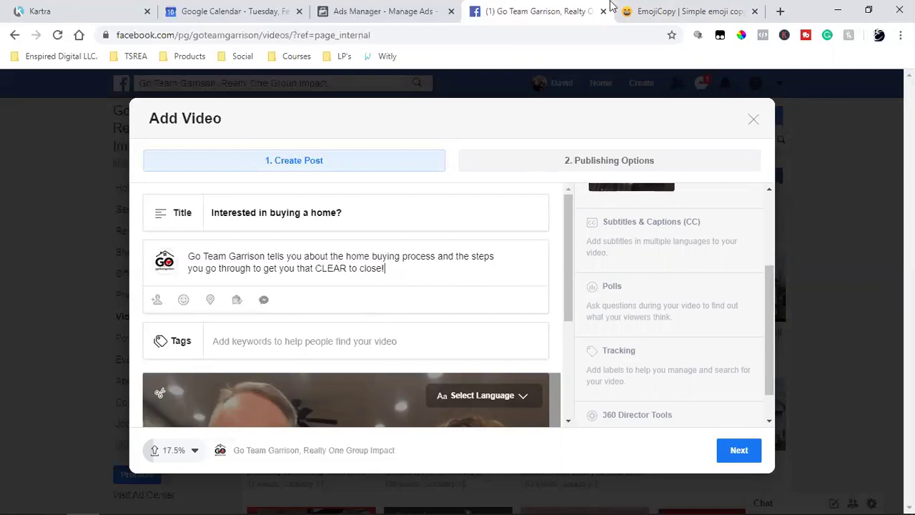
left_click(685, 10)
Step: Copy the house-with-garden emoji from EmojiCopy's Travel & Places set
scroll(353, 385, "down", 20)
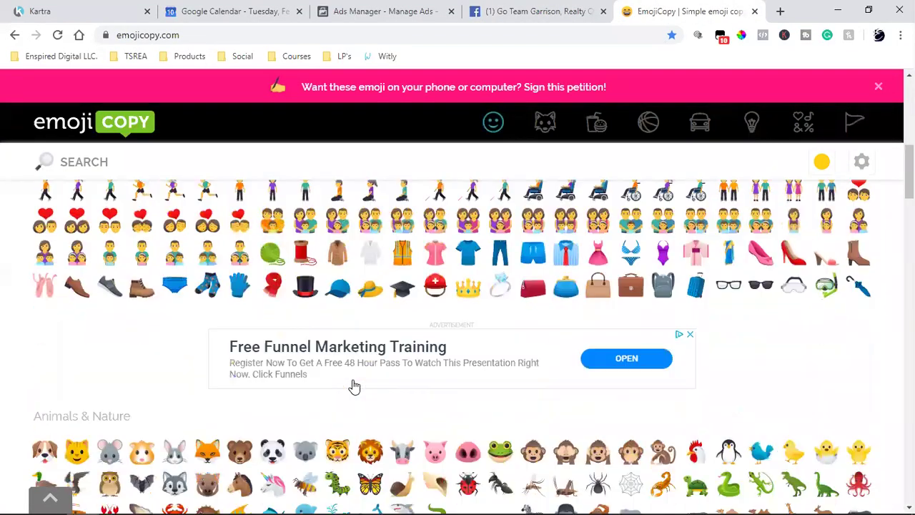
scroll(352, 385, "down", 15)
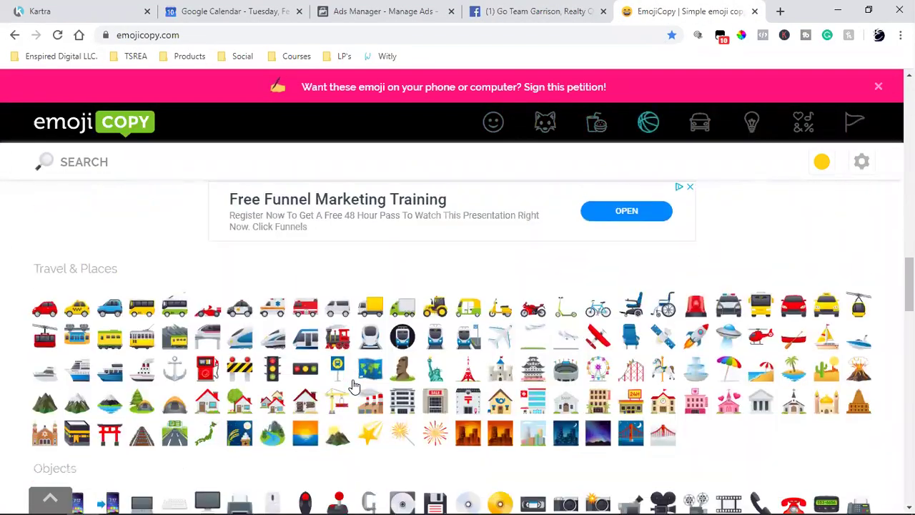
scroll(353, 385, "down", 15)
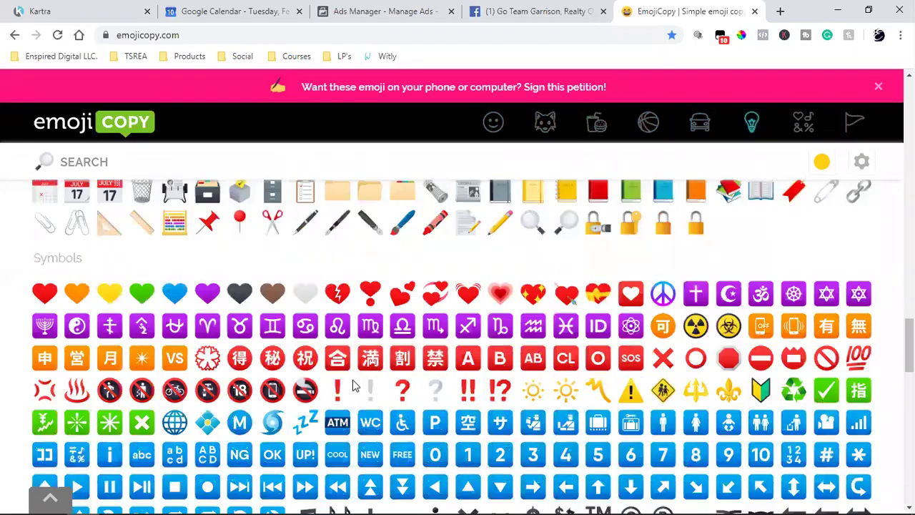
scroll(353, 385, "down", 6)
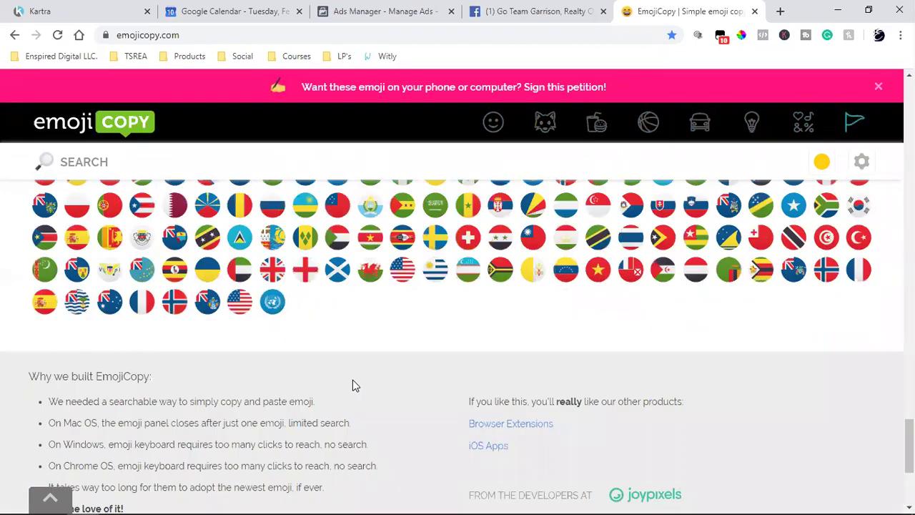
scroll(353, 384, "up", 10)
scroll(607, 365, "up", 12)
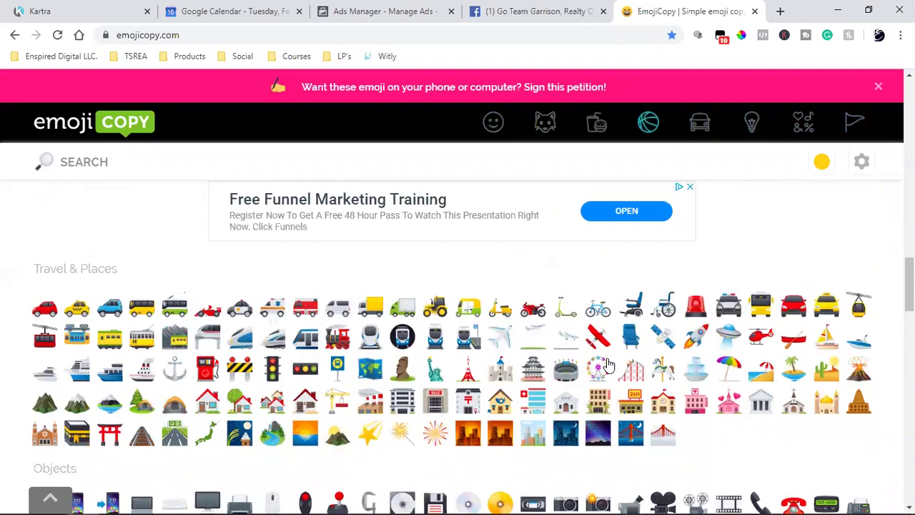
left_click(236, 404)
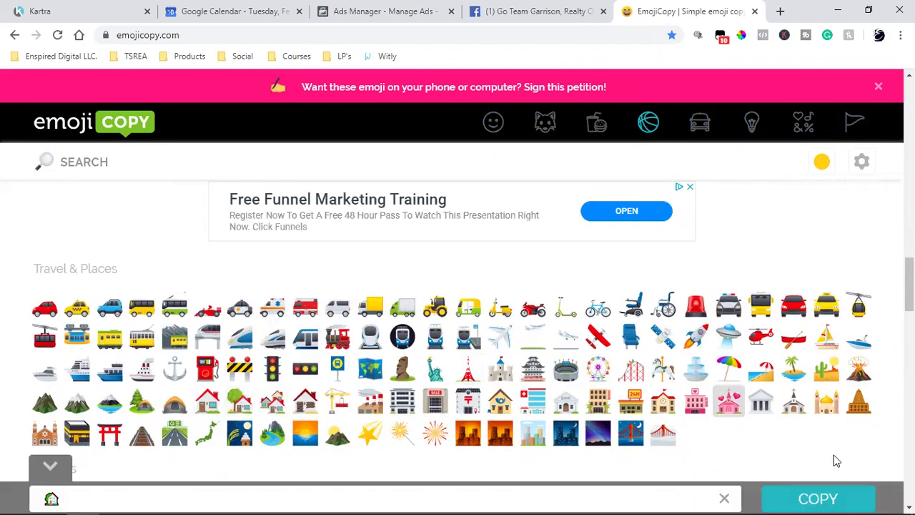
left_click(846, 499)
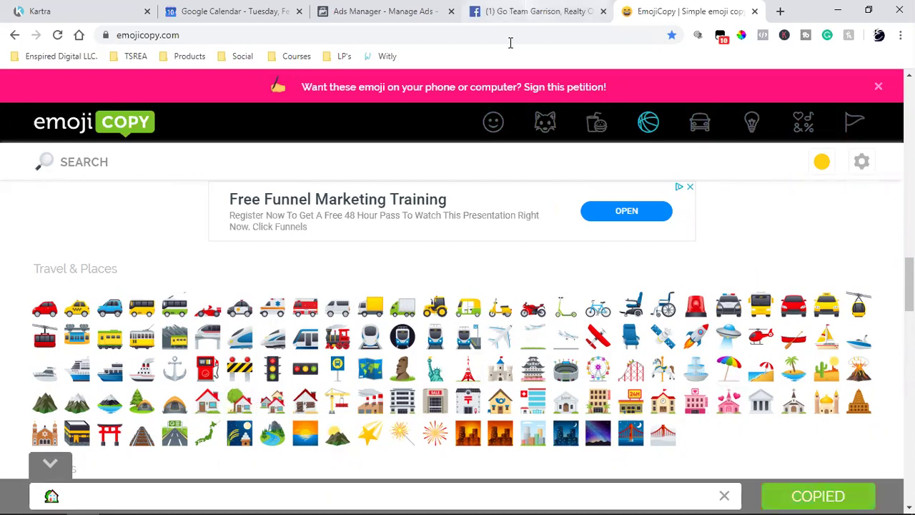
left_click(532, 11)
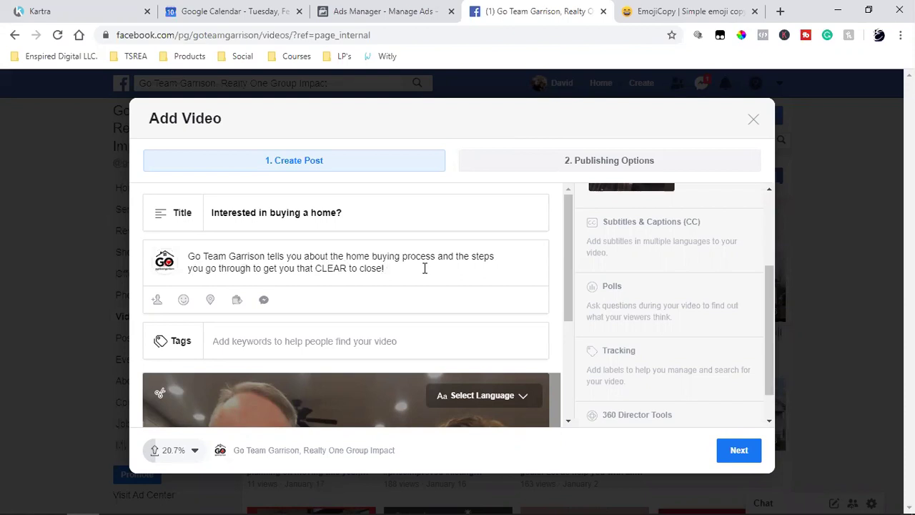
Step: Paste the house emoji after 'CLEAR to close!' and briefly check Subtitles & Captions
key("ctrl+v")
left_click(668, 239)
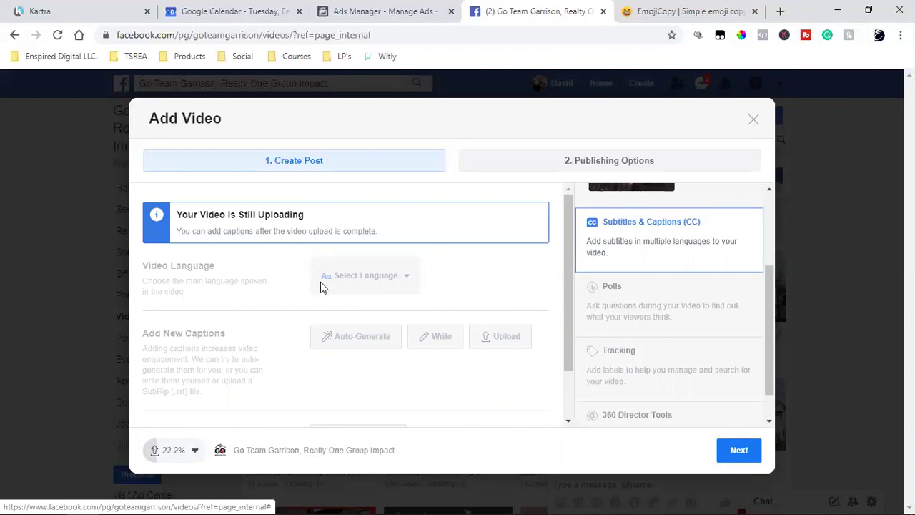
scroll(530, 342, "down", 2)
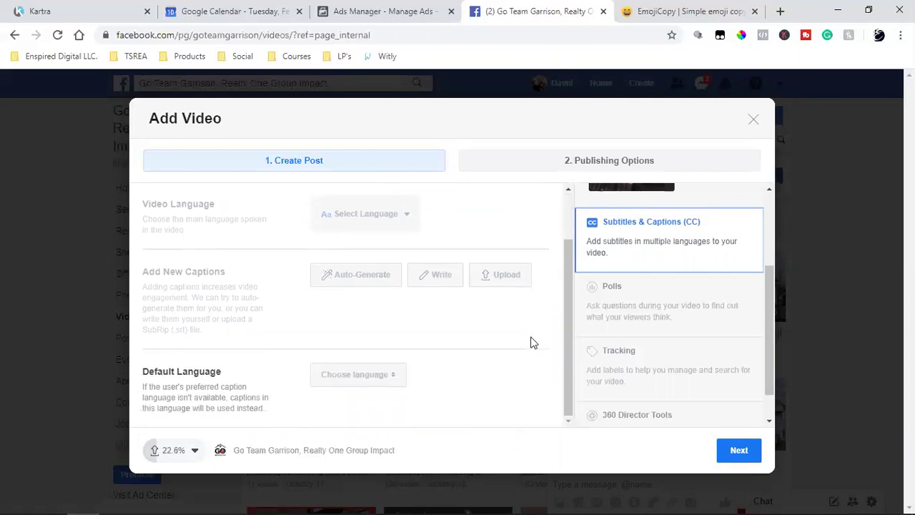
scroll(444, 357, "up", 2)
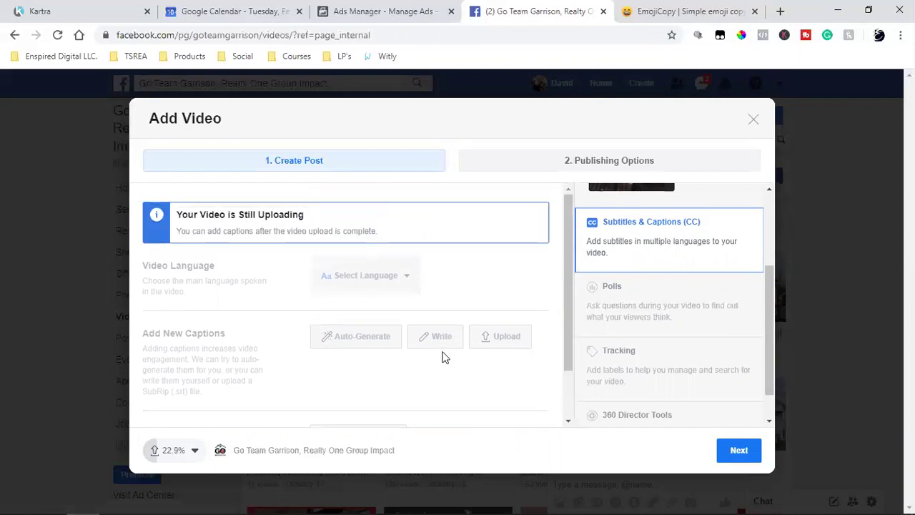
scroll(649, 323, "up", 4)
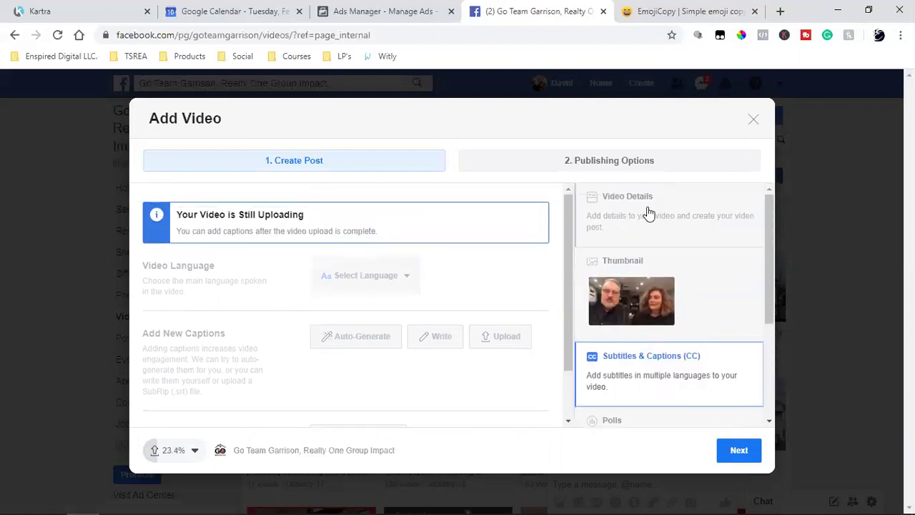
left_click(649, 213)
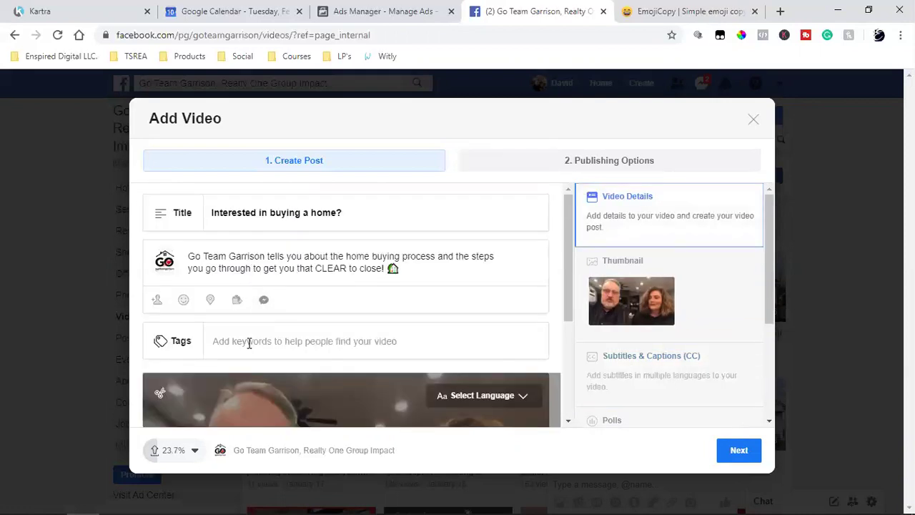
Step: Add the Real Estate & Rental Listings tag by searching 'real estate'
left_click(249, 343)
type("home")
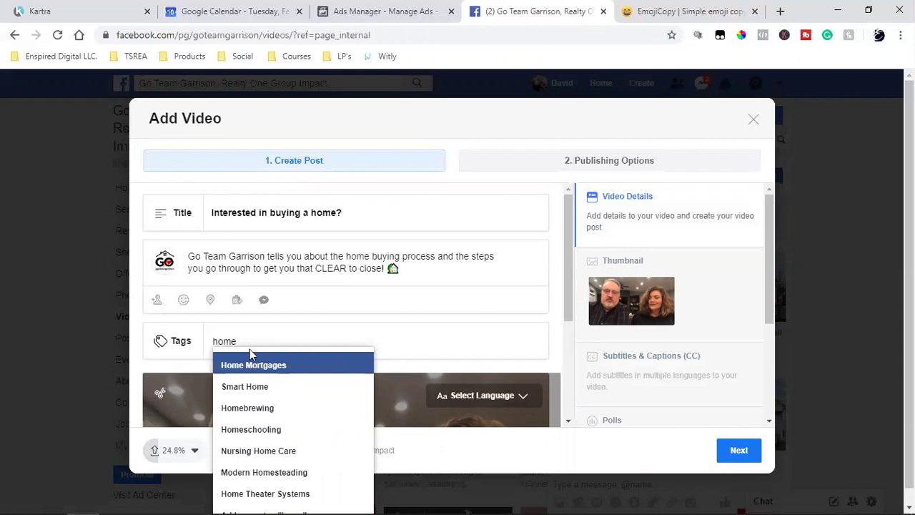
key("BackSpace")
key("BackSpace")
key("BackSpace")
key("BackSpace")
type("real")
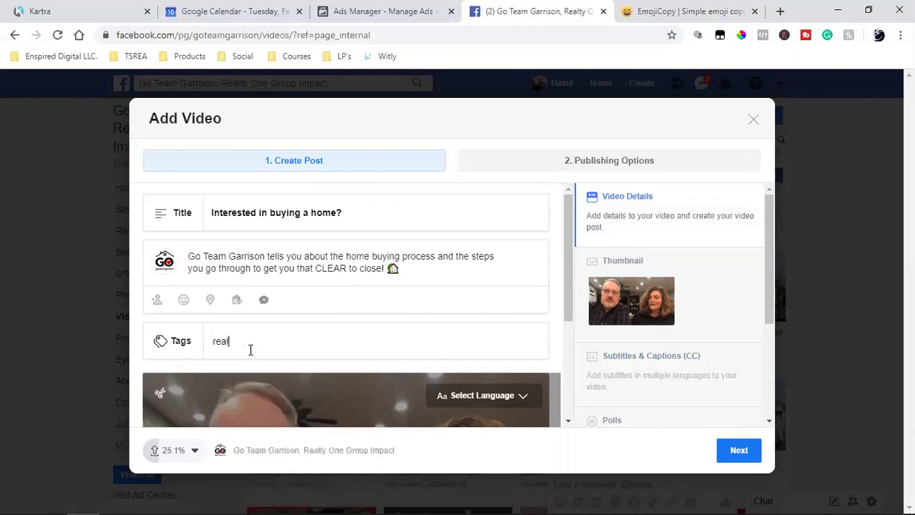
type(" estate")
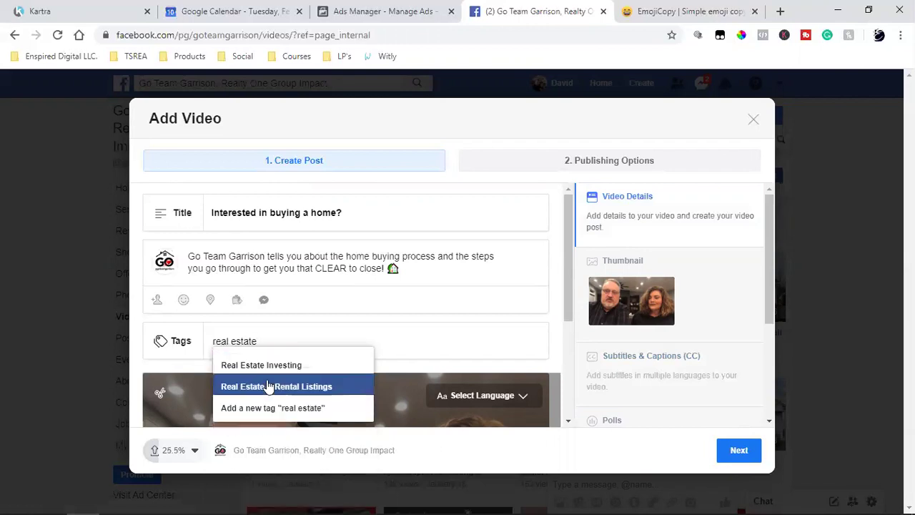
left_click(328, 386)
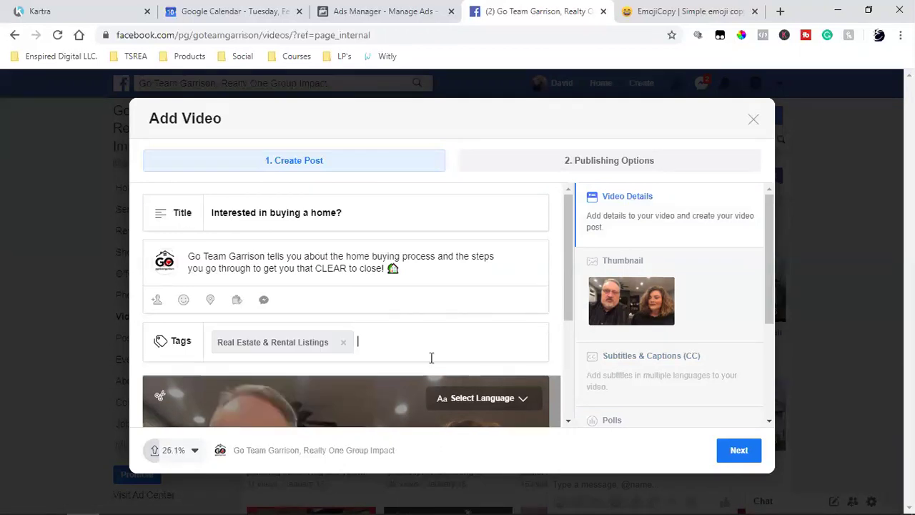
Step: Add Real Estate Investing as the video's second tag
type("homebuy")
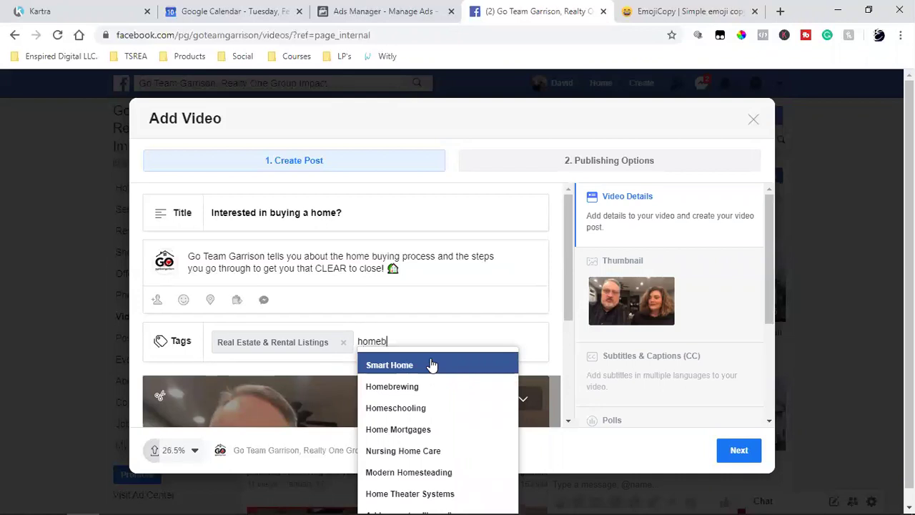
key("BackSpace")
key("BackSpace")
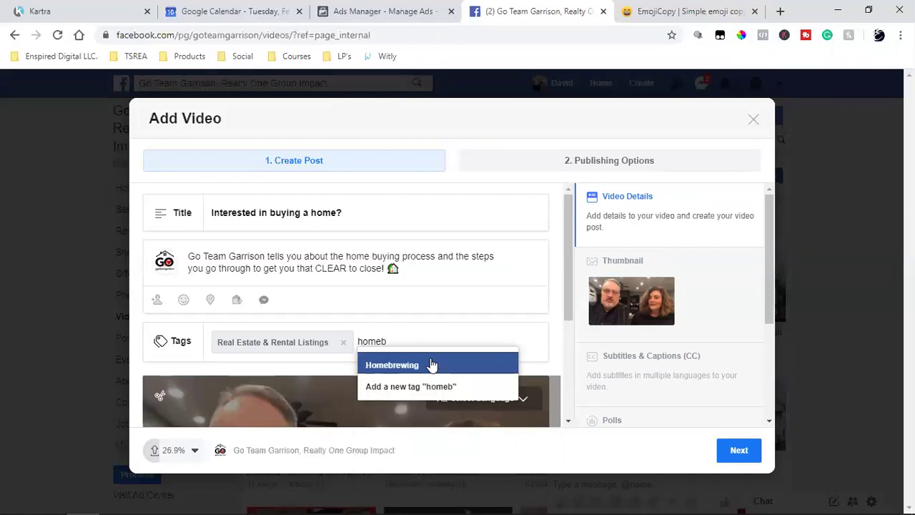
key("BackSpace")
type("own")
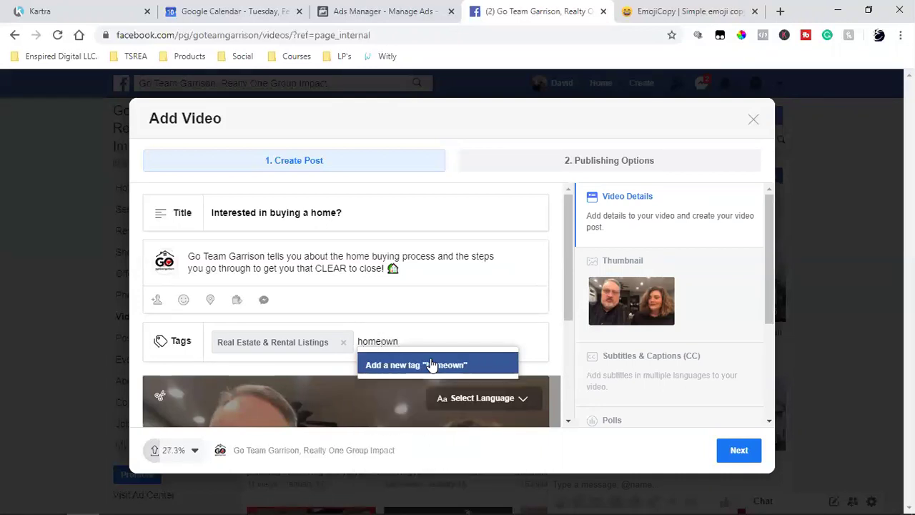
key("BackSpace")
key("BackSpace")
key("BackSpace")
key("BackSpace")
key("BackSpace")
key("BackSpace")
key("BackSpace")
type("real")
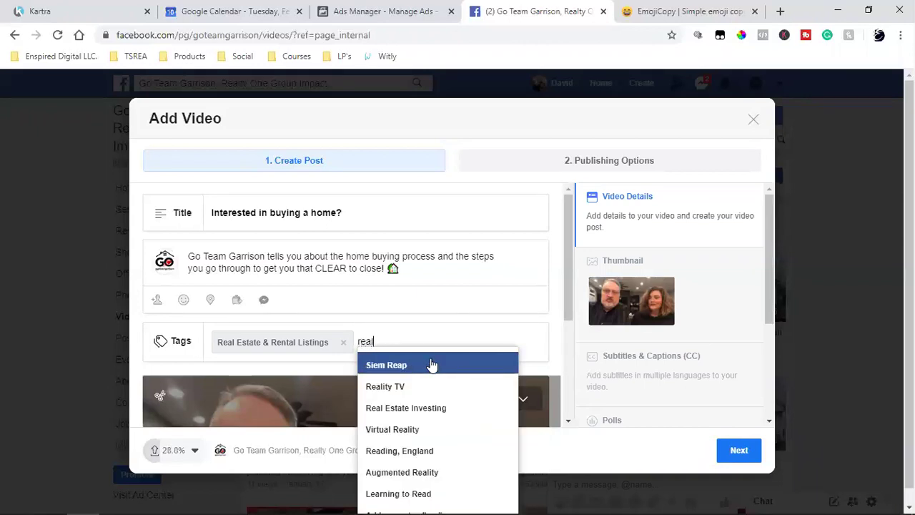
type(" estate")
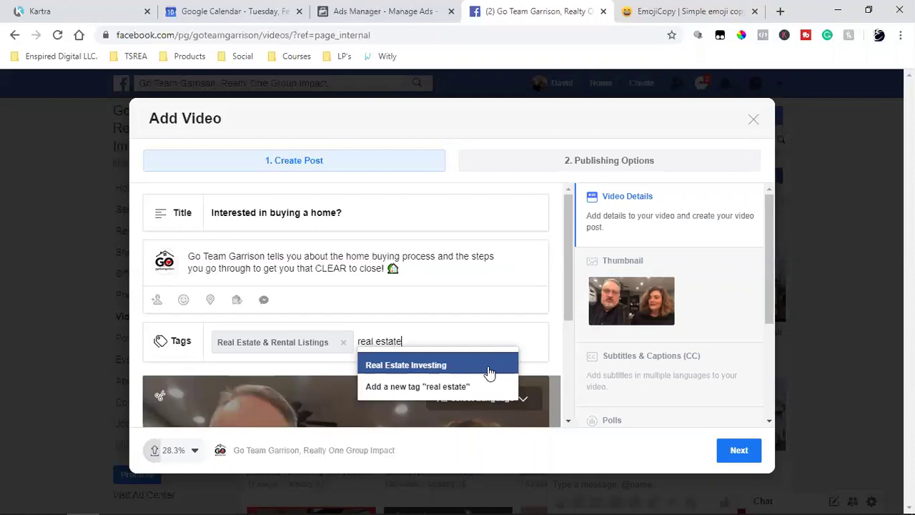
left_click(489, 372)
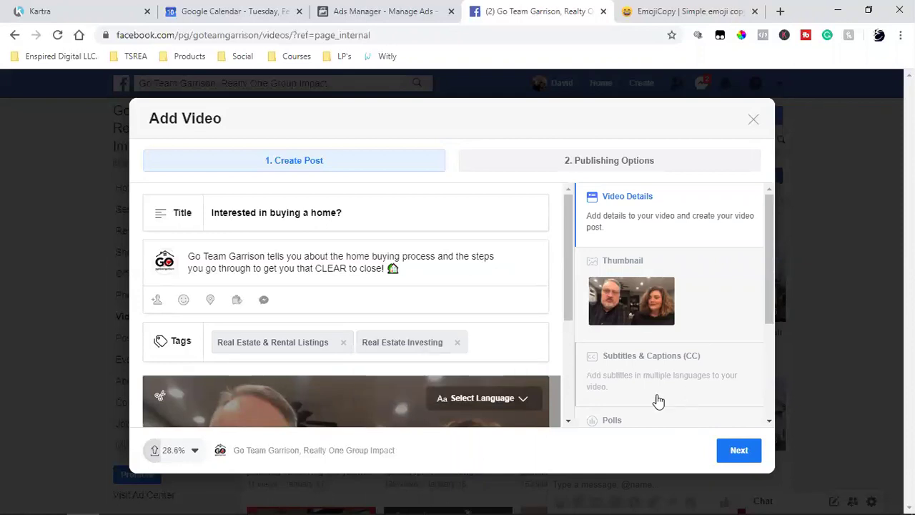
Step: Page through the Auto-Generated Image thumbnails and pick a frame for the video
scroll(445, 327, "down", 3)
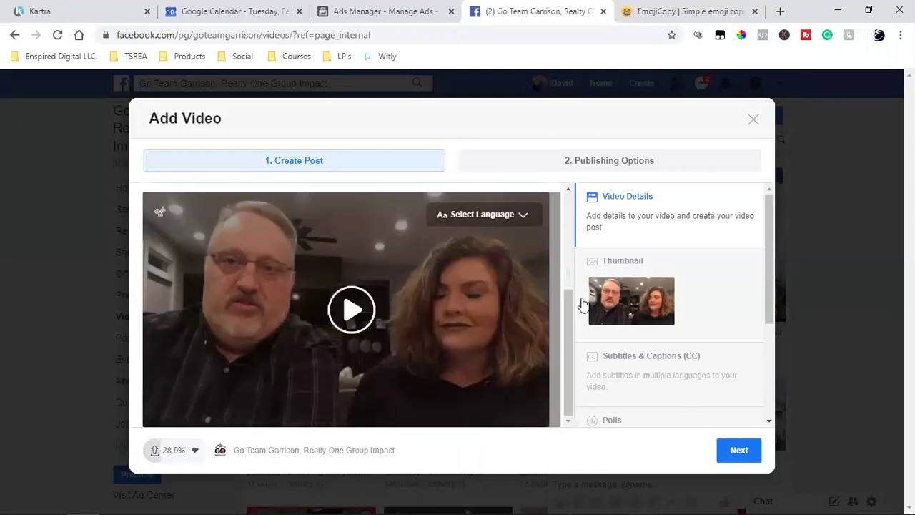
left_click(662, 306)
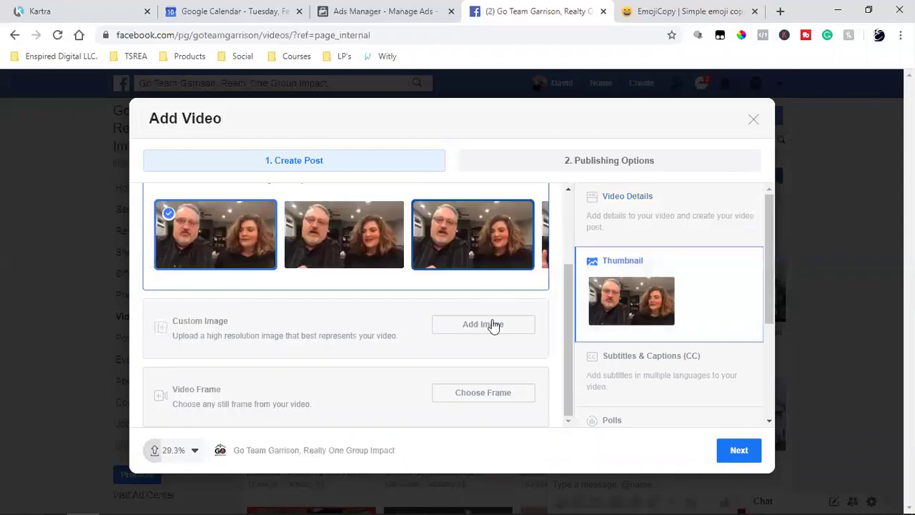
scroll(494, 326, "up", 3)
left_click(527, 282)
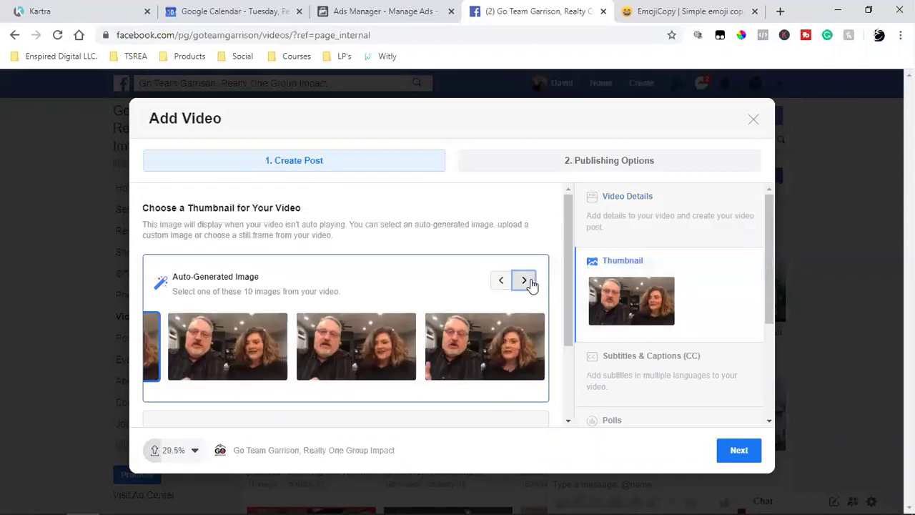
left_click(527, 281)
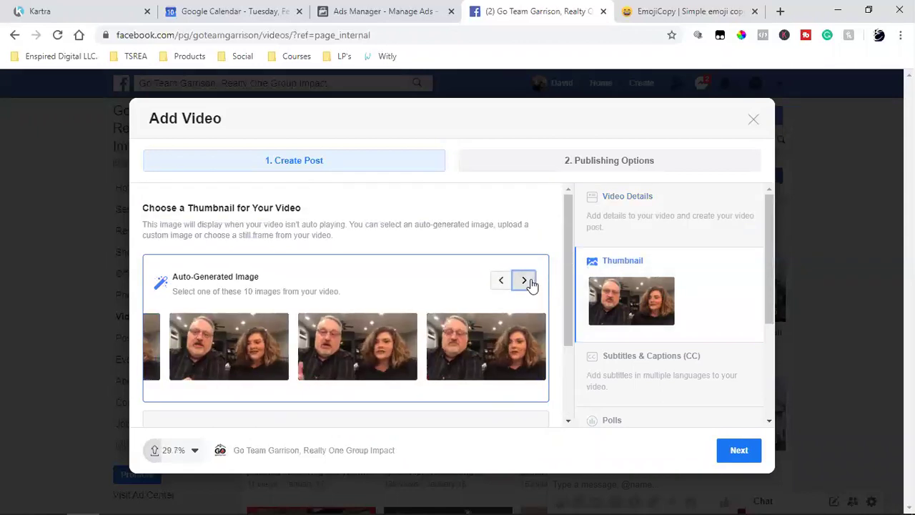
left_click(526, 281)
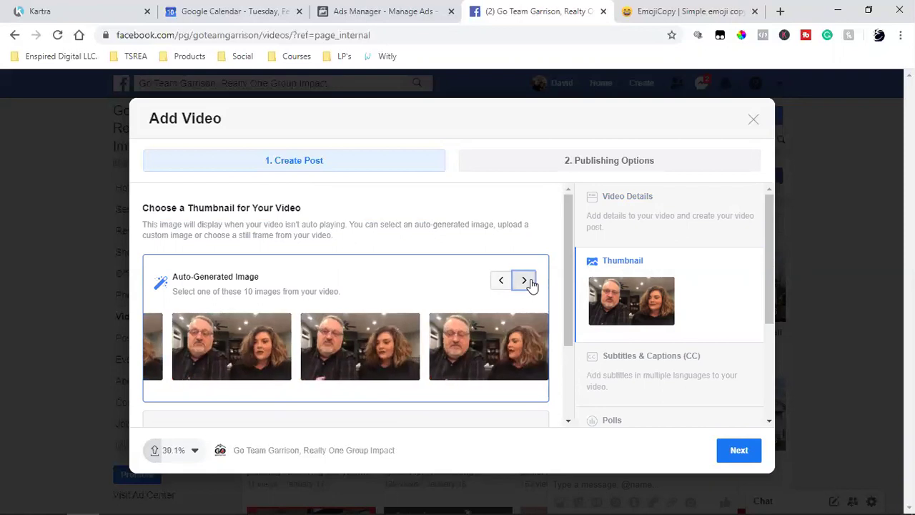
left_click(527, 281)
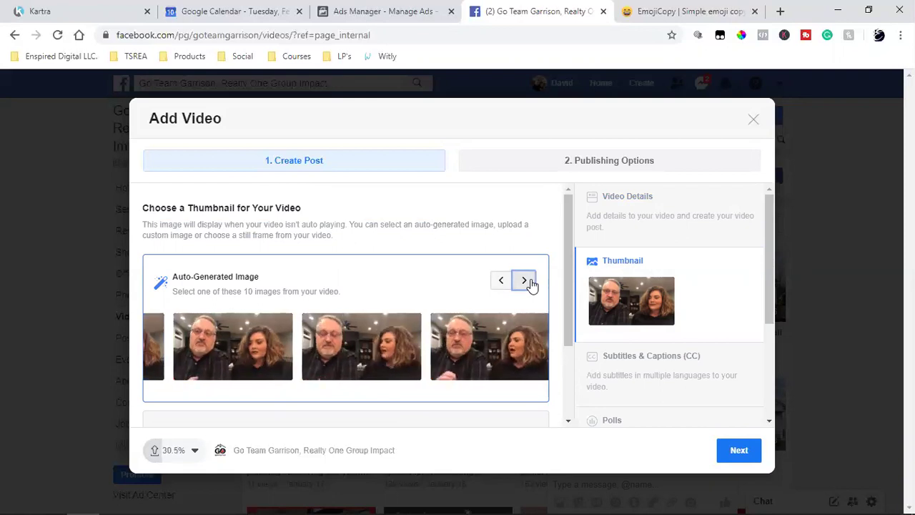
left_click(476, 364)
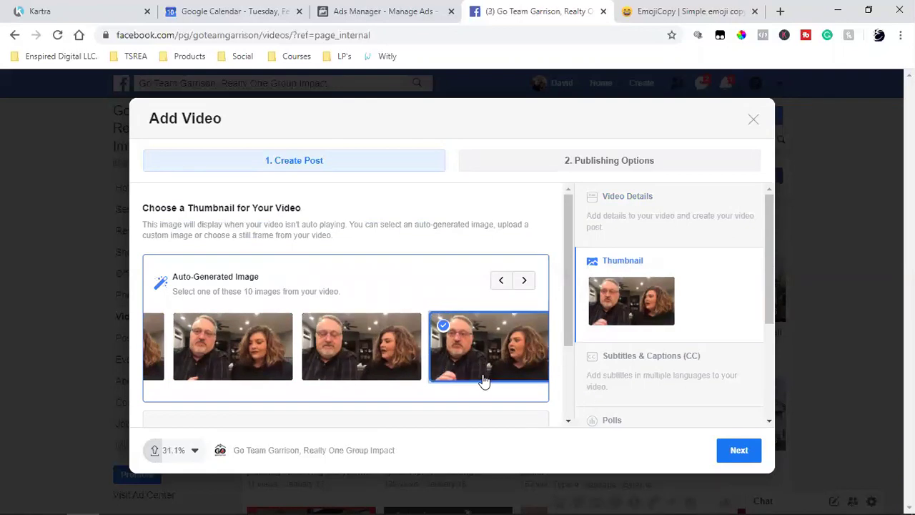
left_click(524, 283)
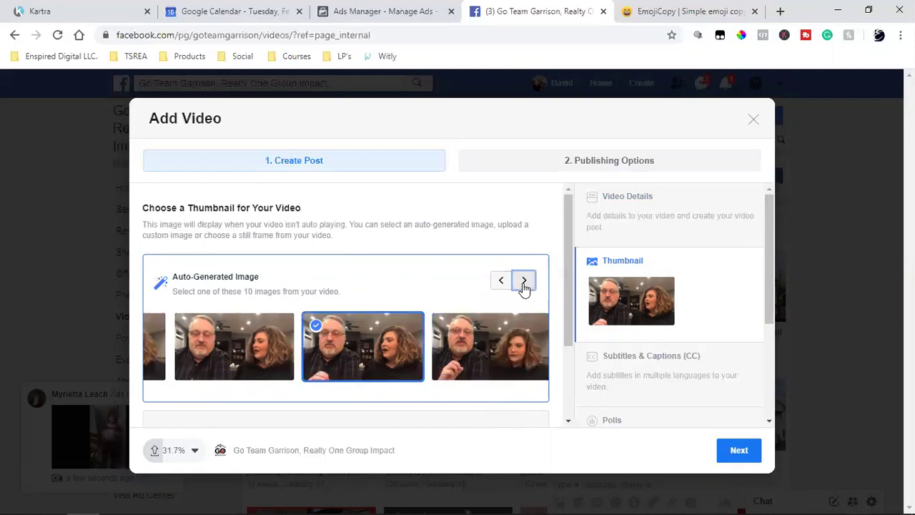
left_click(524, 282)
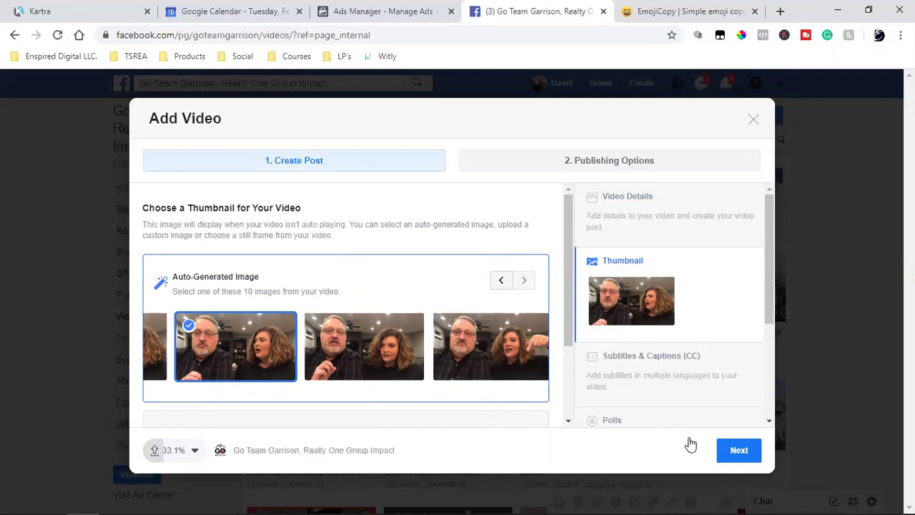
scroll(393, 321, "down", 2)
scroll(393, 321, "up", 2)
Step: Publish the video now as a Video Post, close the EmojiCopy tab, and go to Ads Manager
left_click(752, 457)
scroll(372, 257, "down", 5)
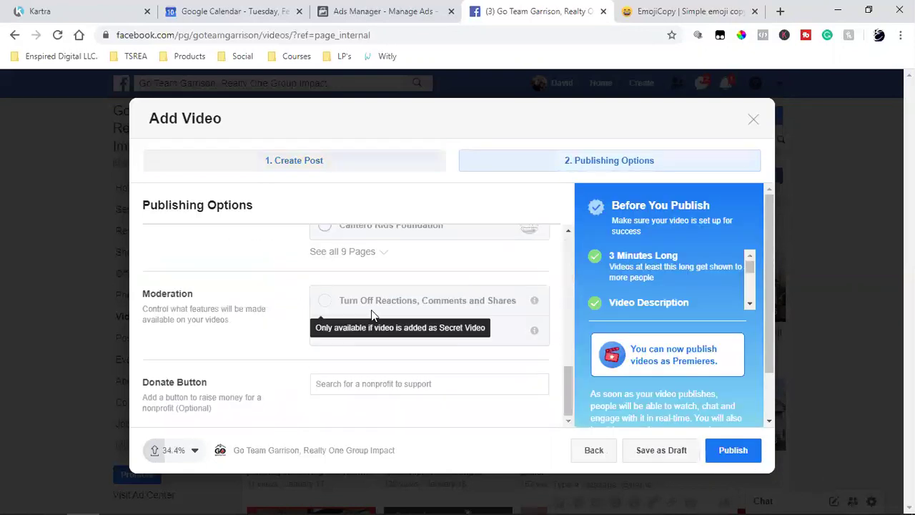
scroll(372, 314, "up", 5)
scroll(389, 355, "down", 5)
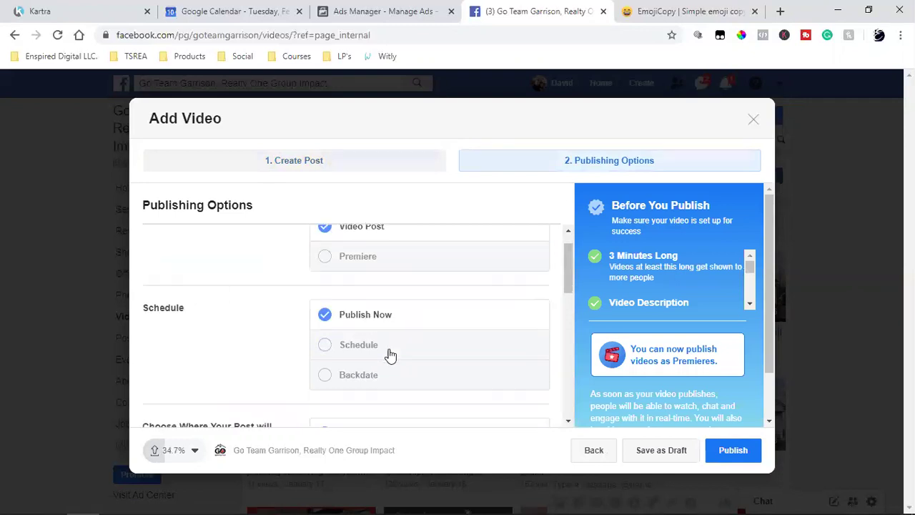
scroll(390, 356, "up", 5)
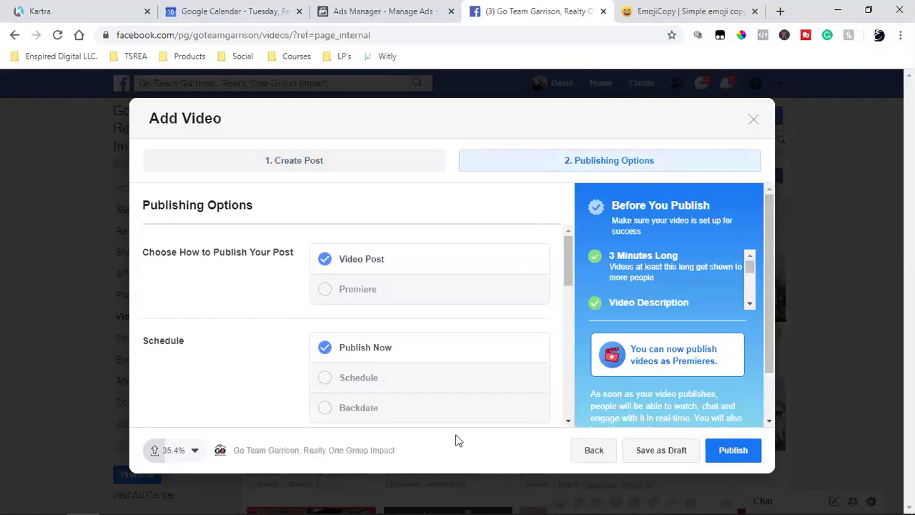
left_click(647, 455)
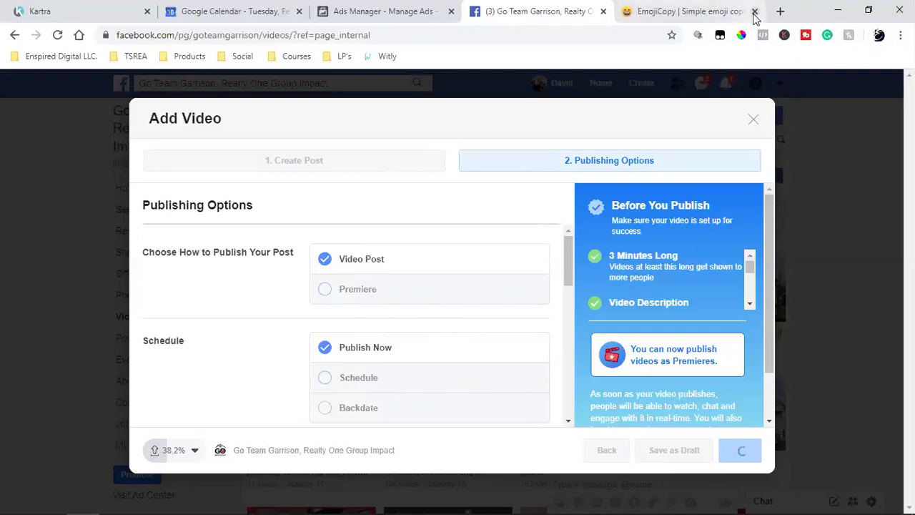
left_click(755, 11)
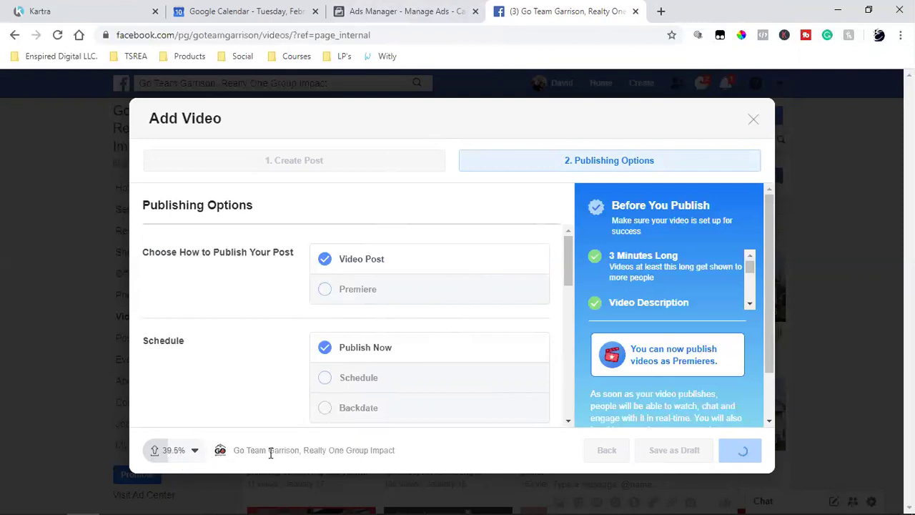
left_click(380, 9)
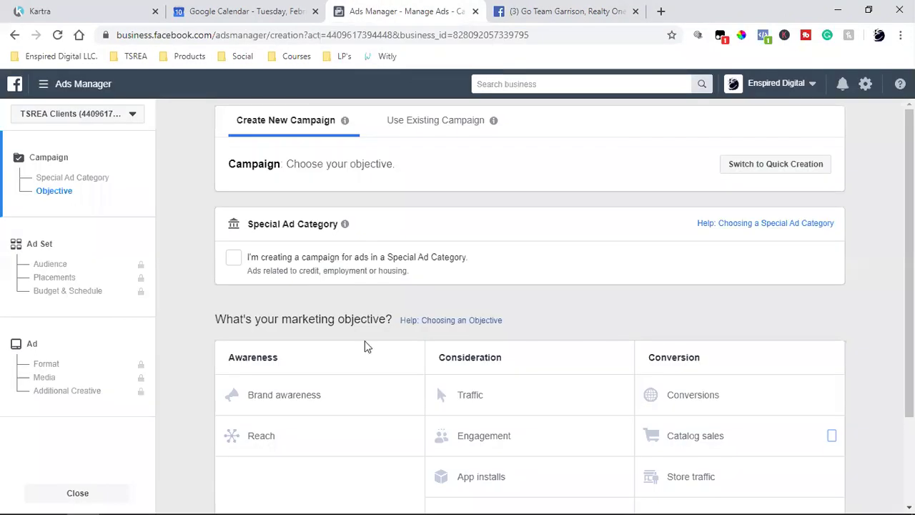
Step: Flag the campaign as a Housing special ad category with the Video views objective, budget optimization off
left_click(234, 259)
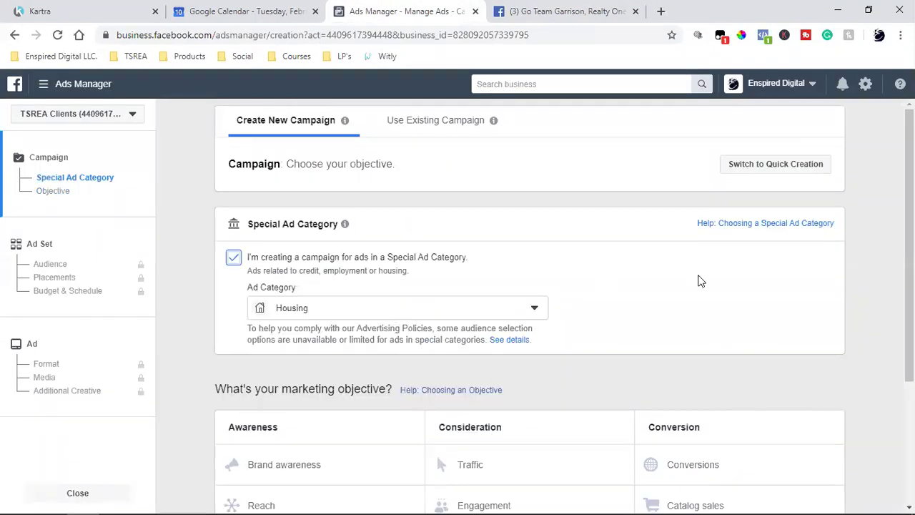
scroll(698, 279, "down", 3)
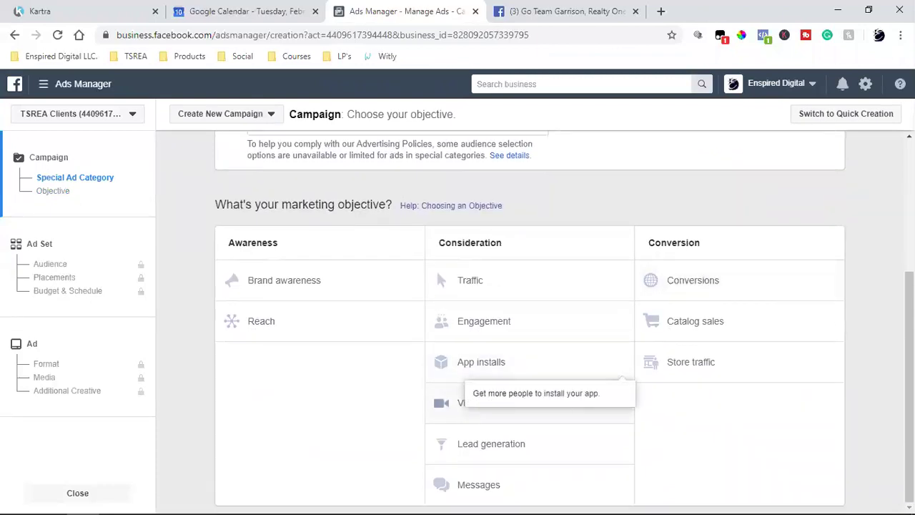
scroll(529, 401, "up", 5)
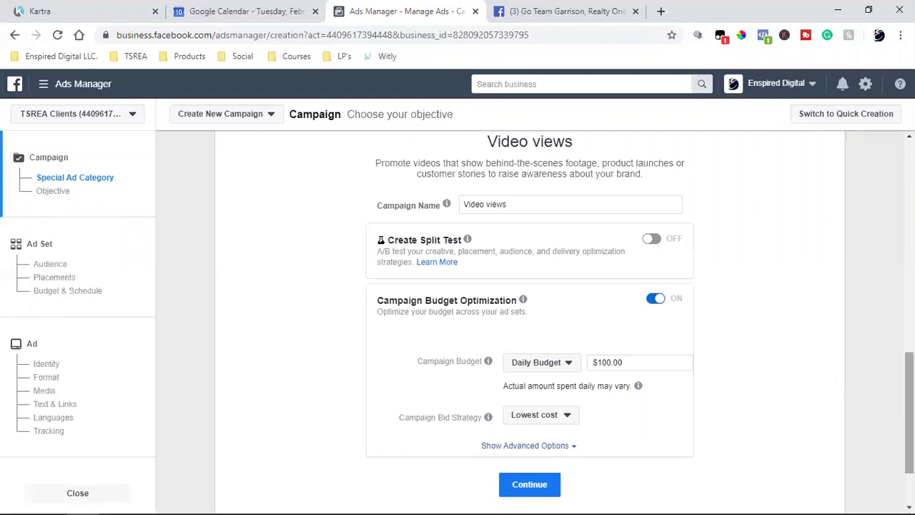
left_click(652, 301)
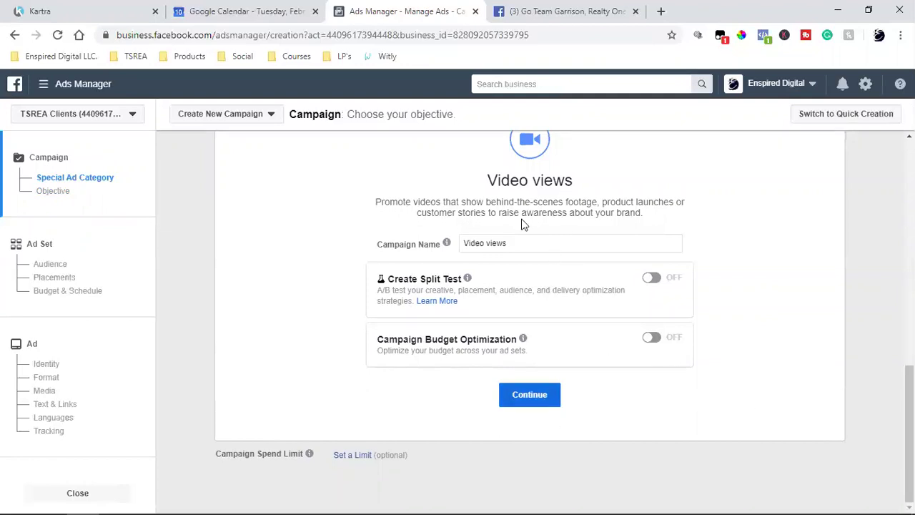
Step: Rename the campaign 'Video views #2' plus the agent's name, copy the name, and continue
left_click(519, 243)
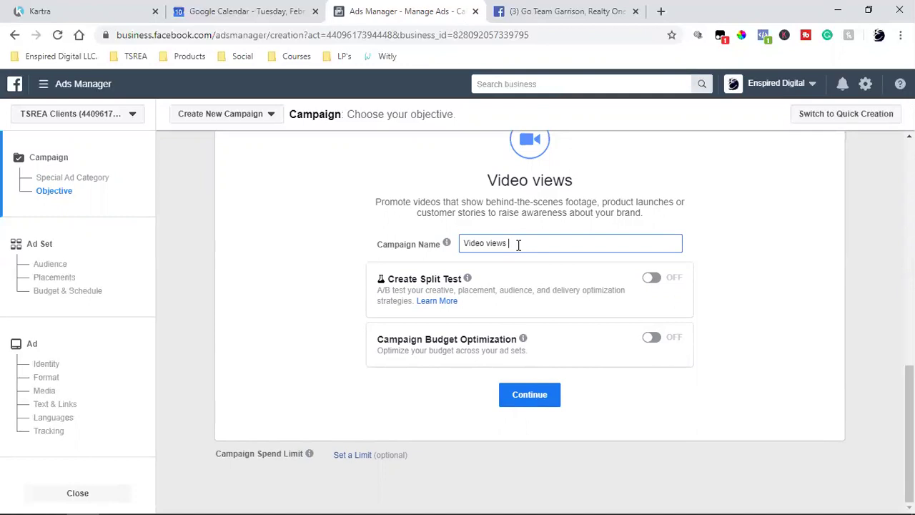
key("ctrl+a")
right_click(518, 244)
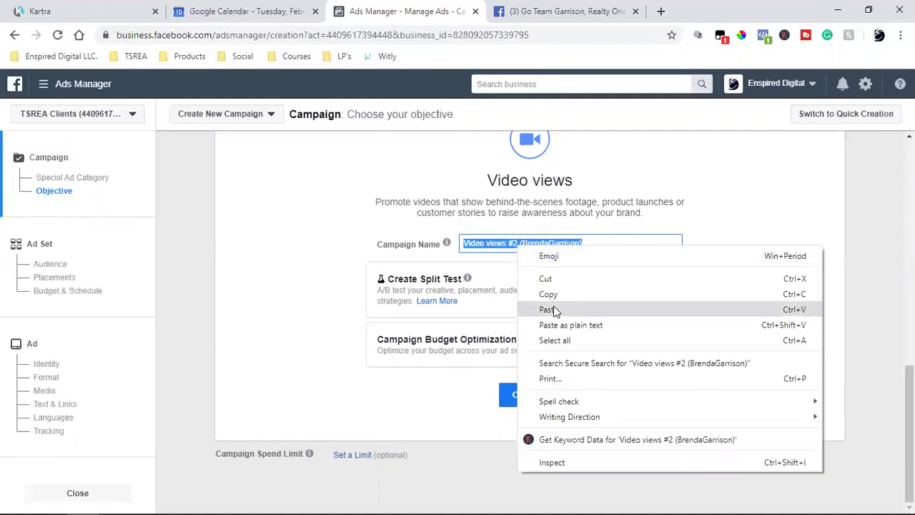
left_click(579, 295)
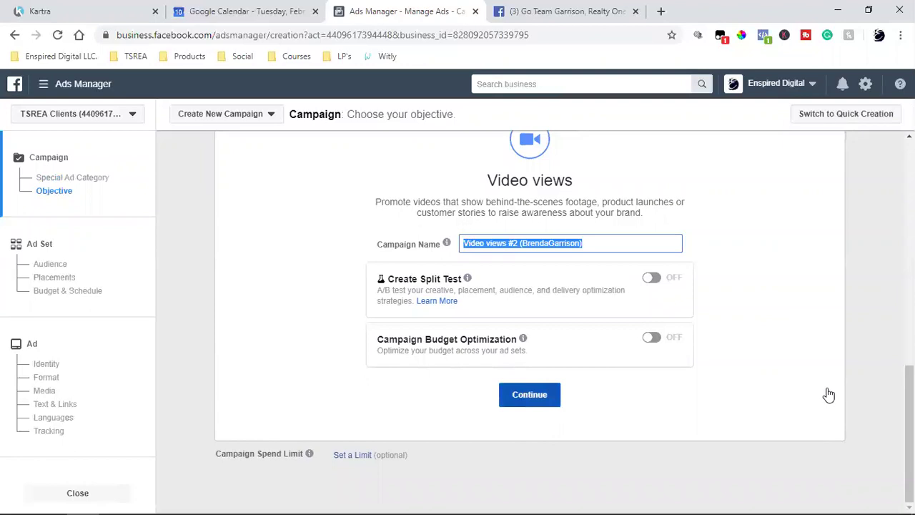
key("Return")
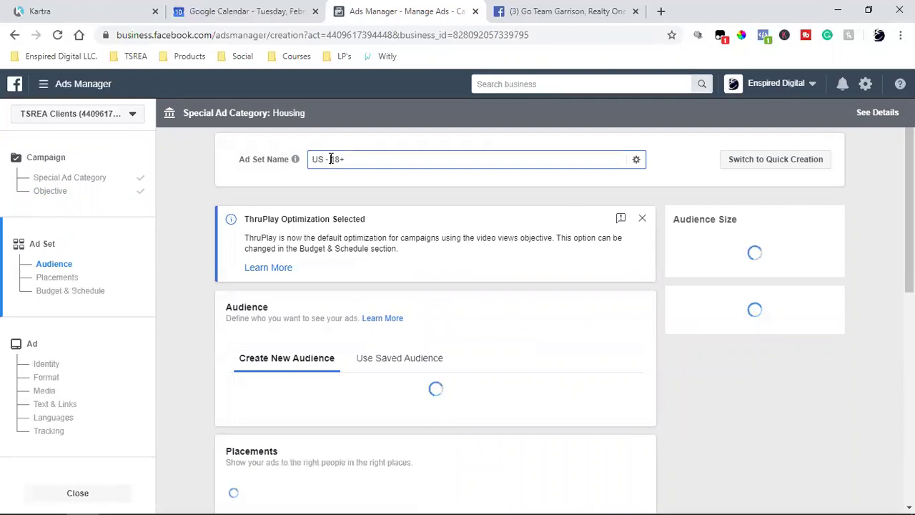
Step: Replace the default ad set name 'US - 18+' with the copied campaign name
triple_click(330, 159)
double_click(330, 158)
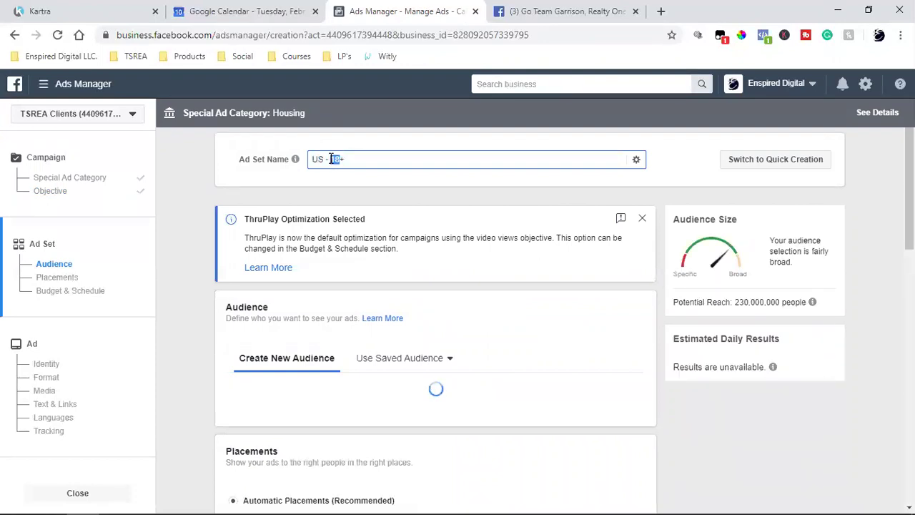
key("ctrl+v")
key("ctrl+a")
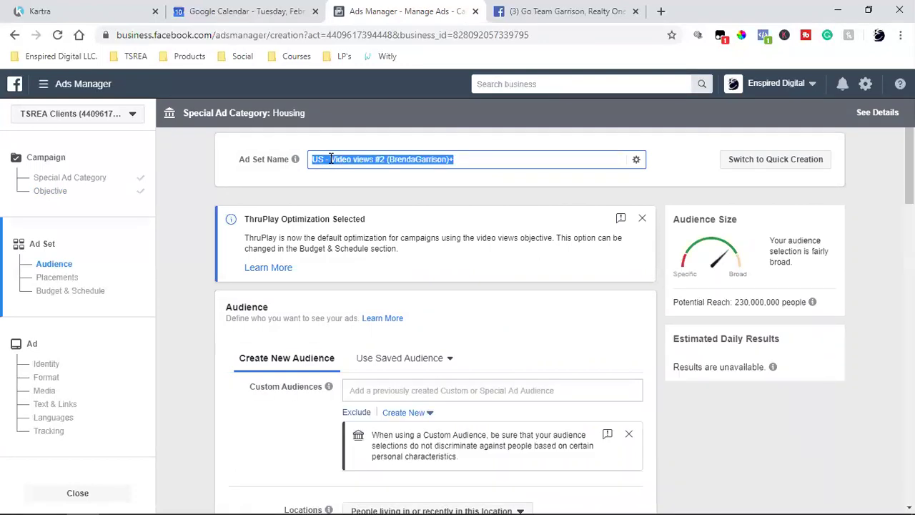
key("ctrl+v")
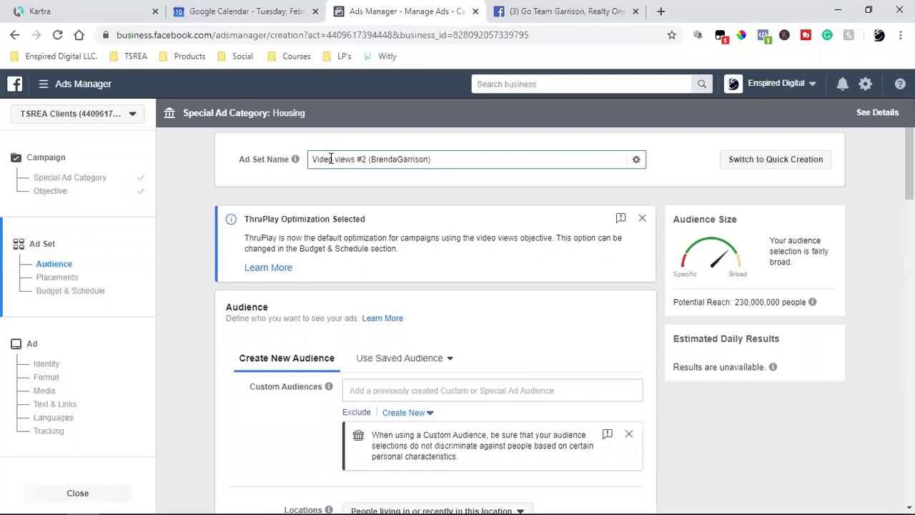
Step: Browse the Custom Audiences list and close it without choosing one
scroll(519, 319, "down", 2)
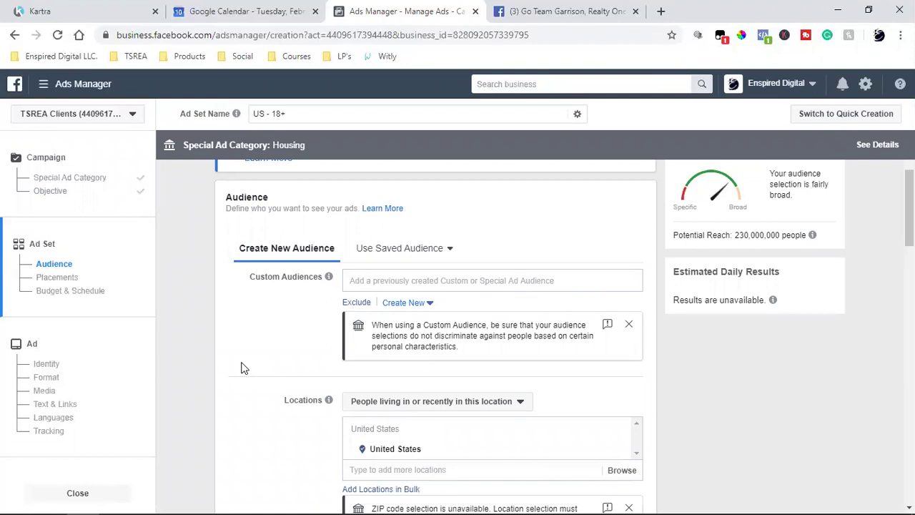
left_click(391, 280)
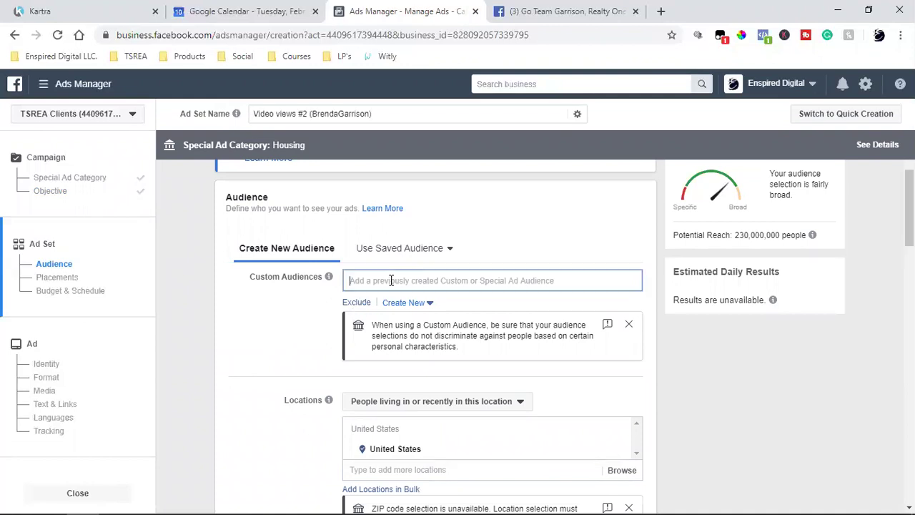
left_click(256, 348)
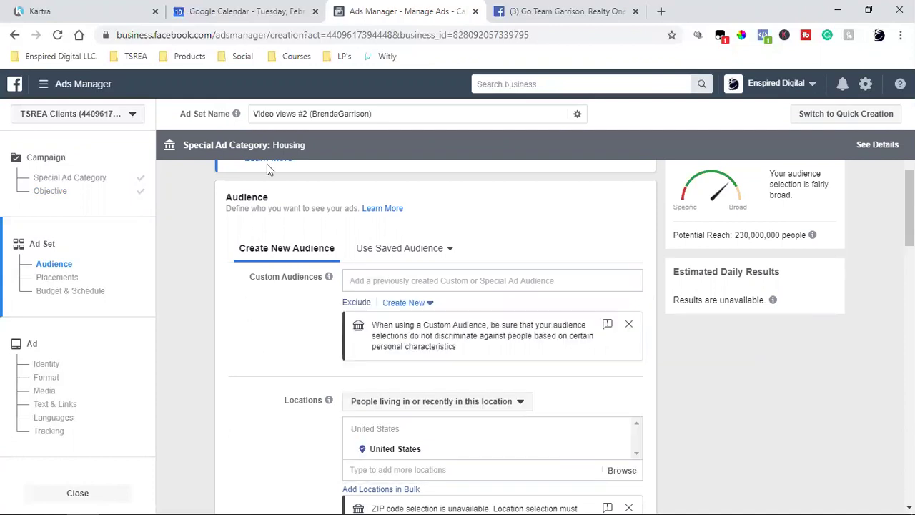
Step: Go to Audiences under Assets in the tools menu, leaving the unsaved campaign draft
left_click(38, 93)
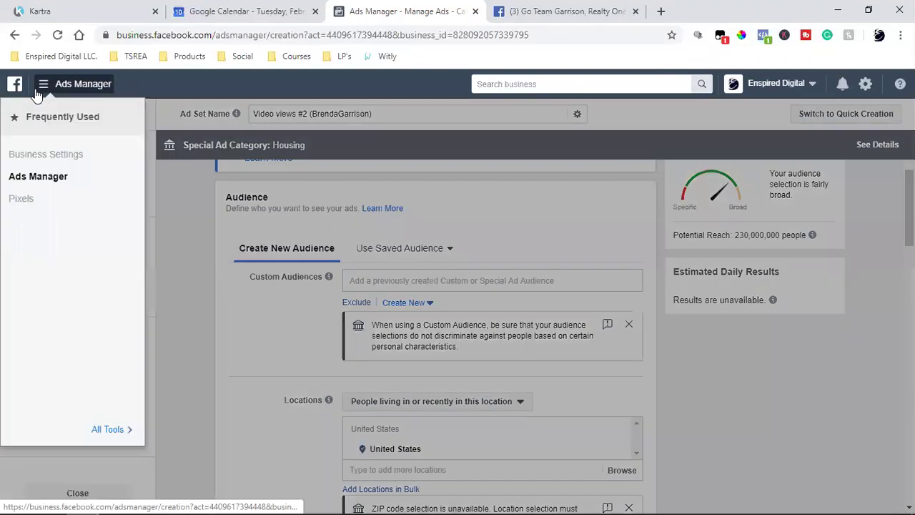
left_click(93, 429)
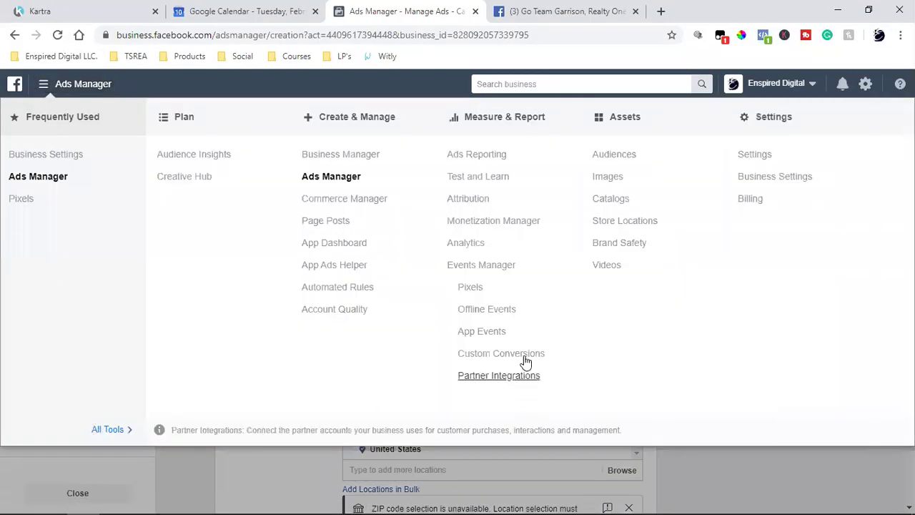
left_click(614, 155)
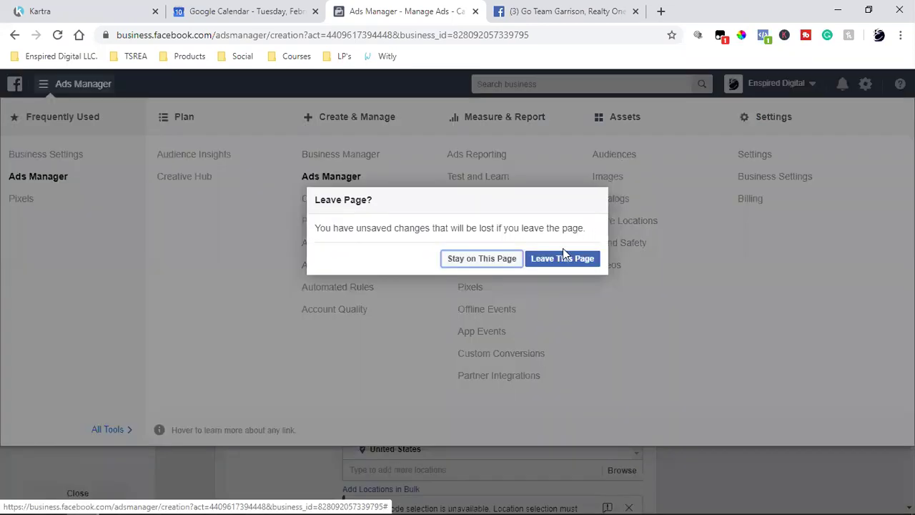
left_click(563, 251)
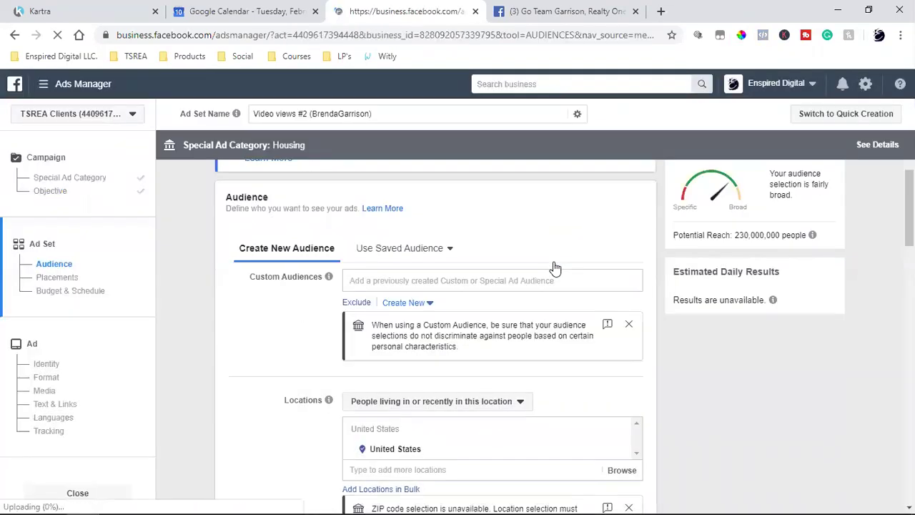
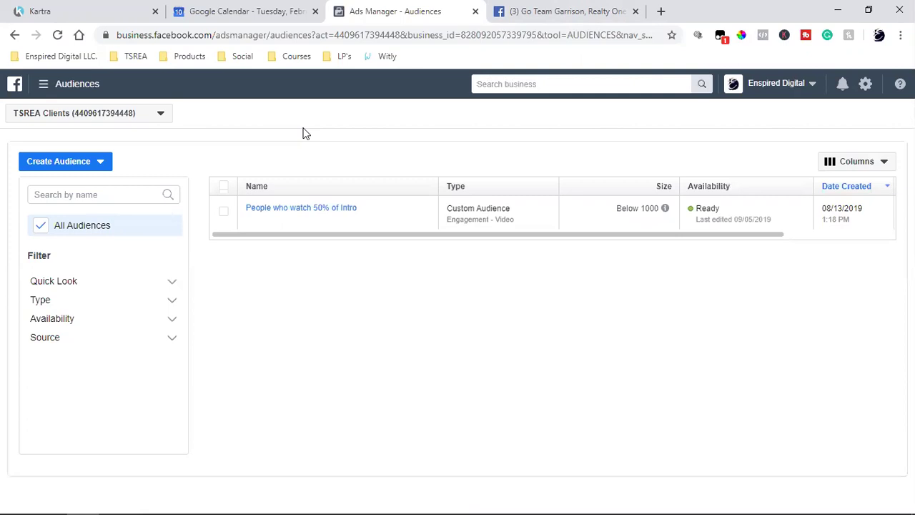
Step: Start a video-engagement custom audience of people who watched 25% of a video
left_click(63, 164)
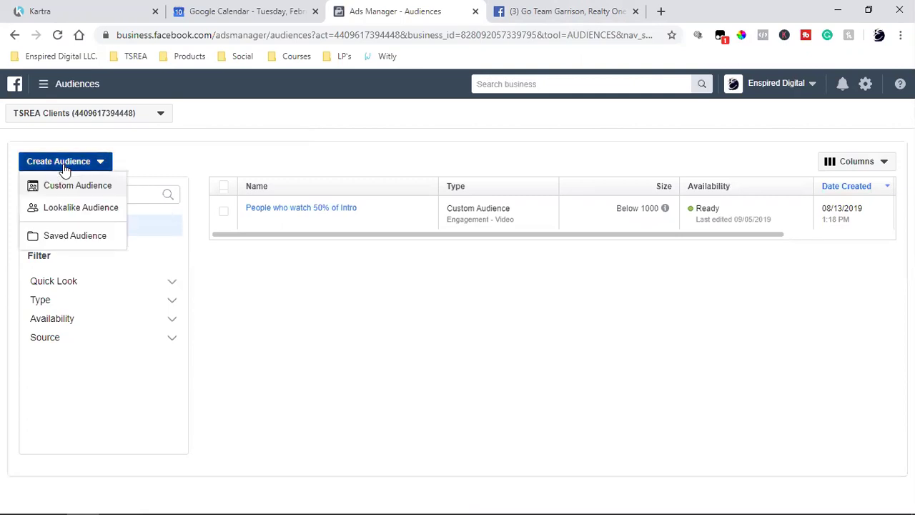
left_click(61, 186)
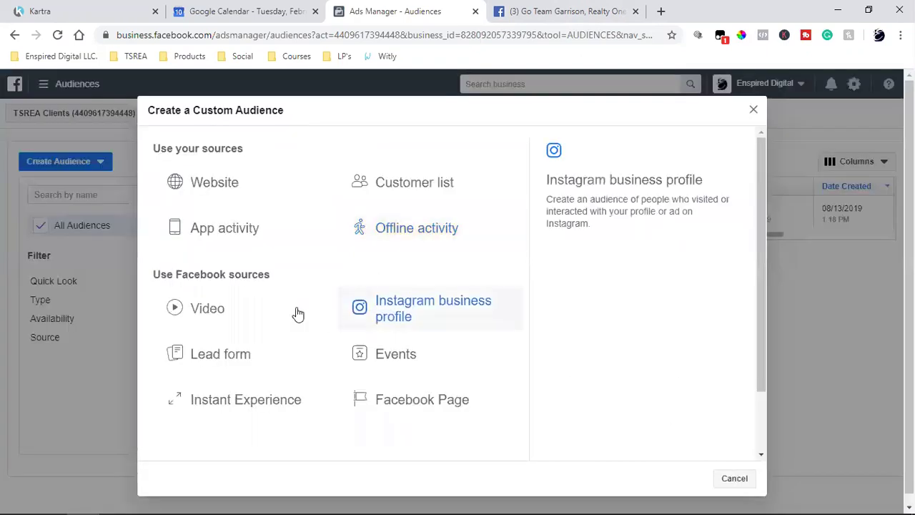
left_click(223, 314)
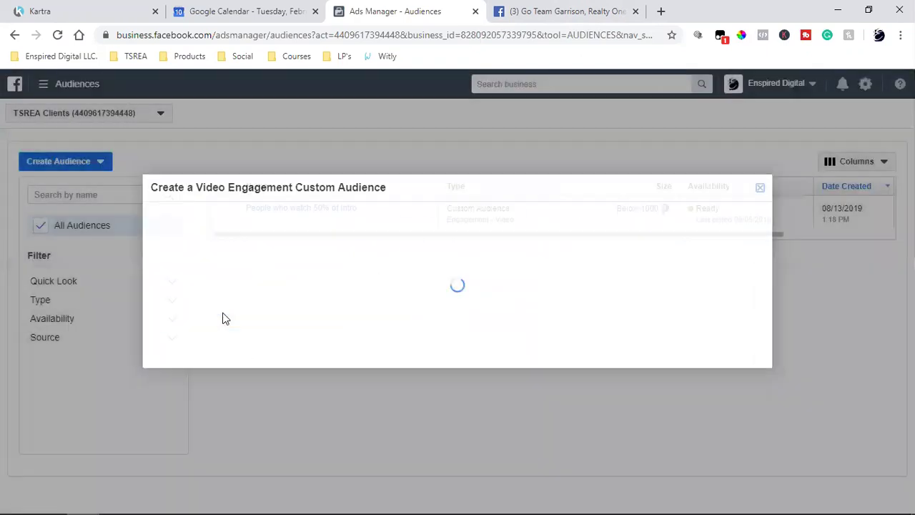
left_click(264, 222)
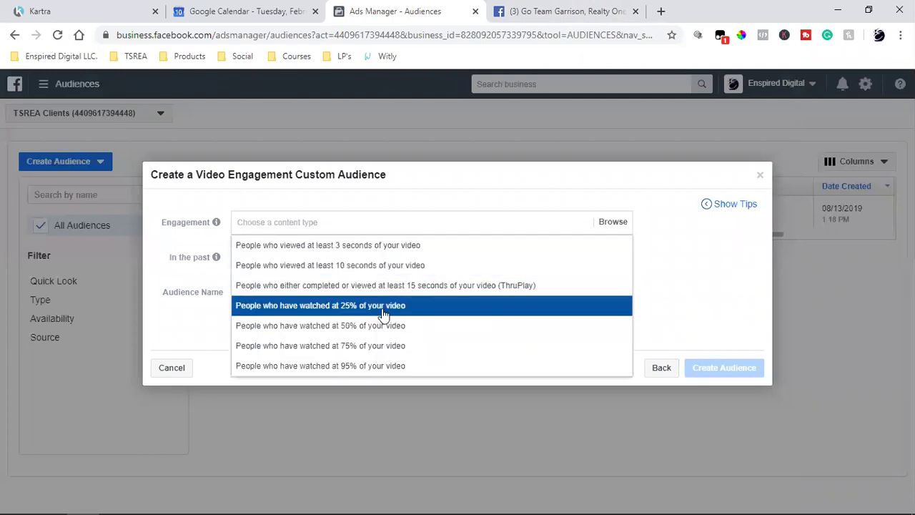
left_click(439, 316)
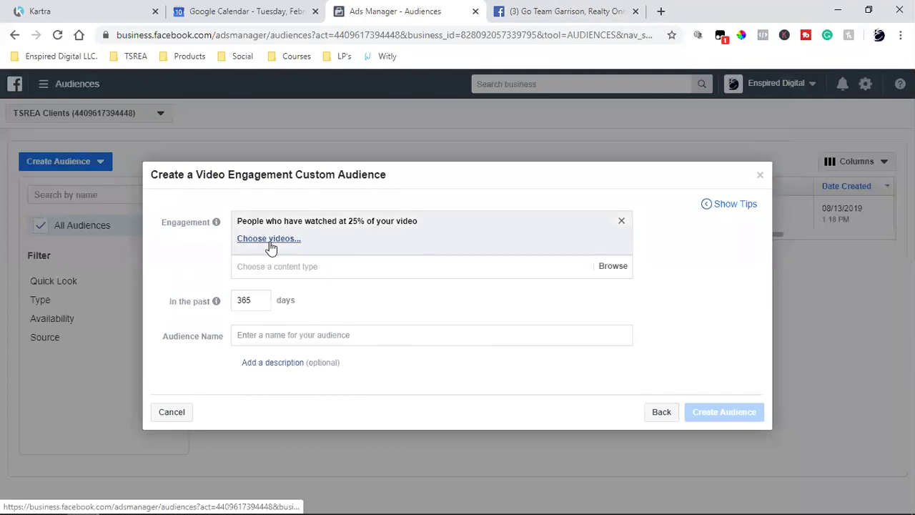
Step: Pick the second Go Team Garrison video, the couple's intro, for the audience and confirm
left_click(269, 239)
left_click(241, 182)
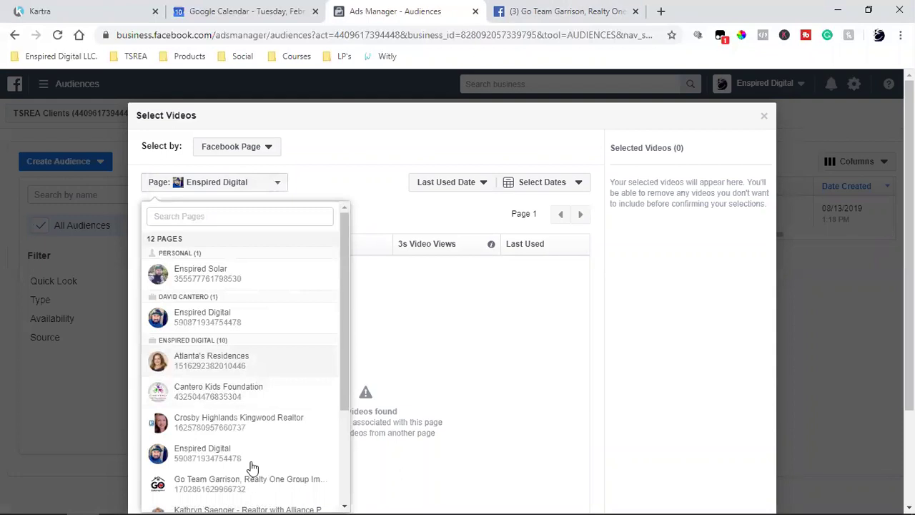
left_click(255, 484)
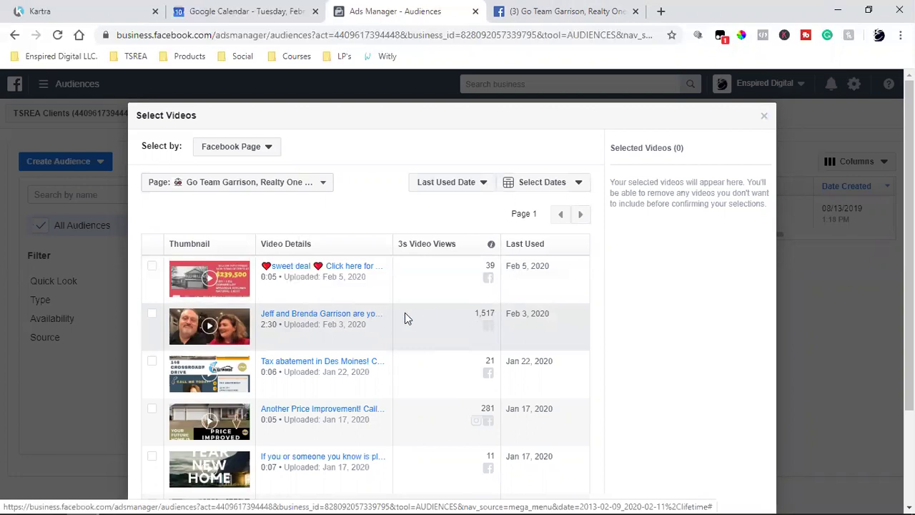
left_click(152, 316)
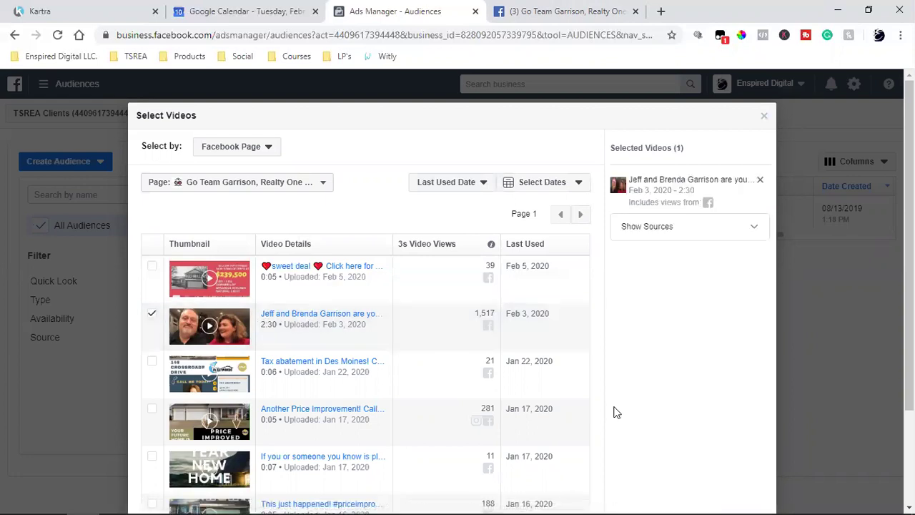
scroll(617, 412, "down", 3)
left_click(741, 468)
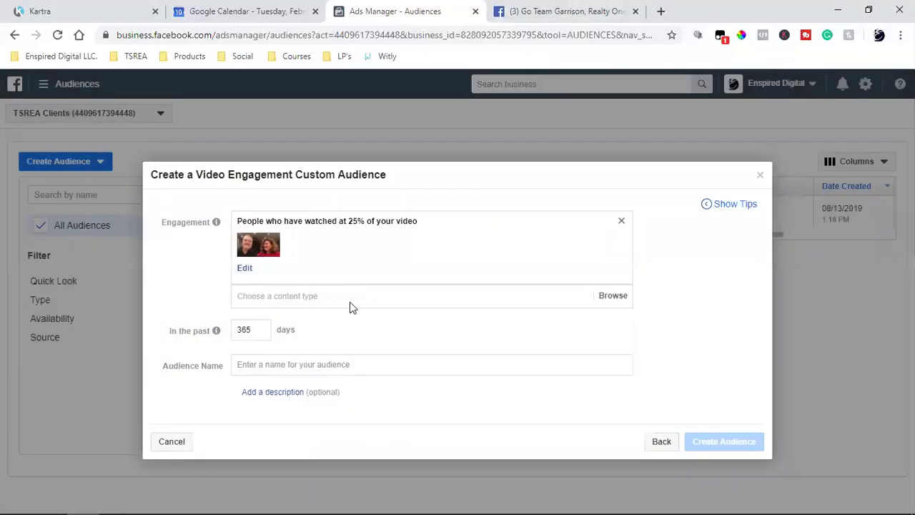
Step: Name the audience 'Intro Video 25%' followed by the agent's name in parentheses, then create it
left_click(296, 367)
type("Intro Video ")
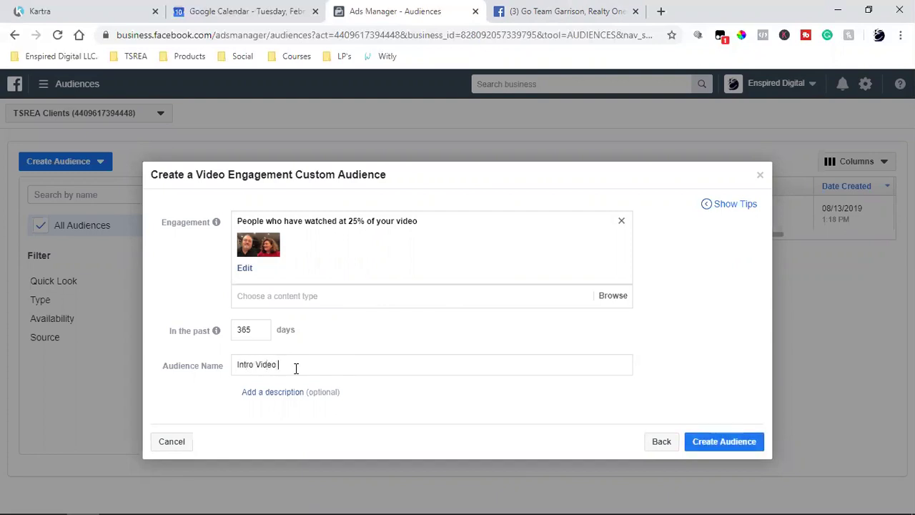
key("Left")
type("25%")
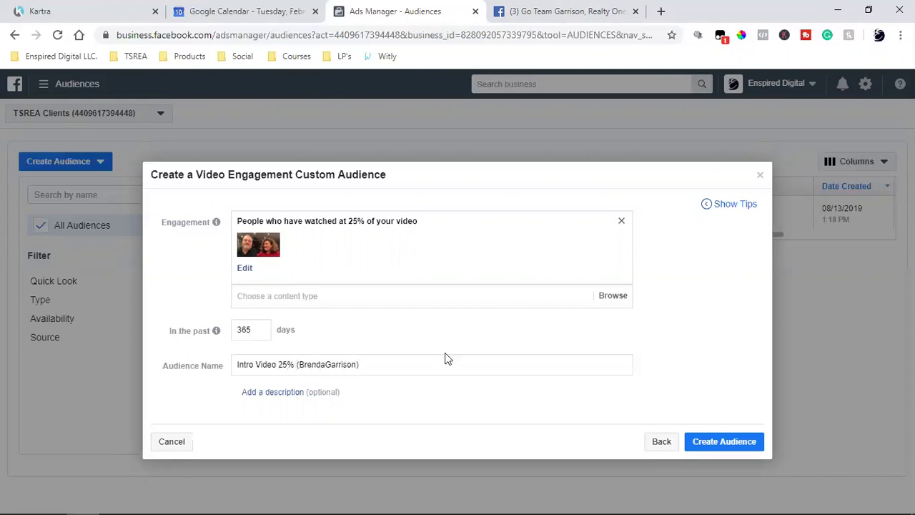
left_click(701, 447)
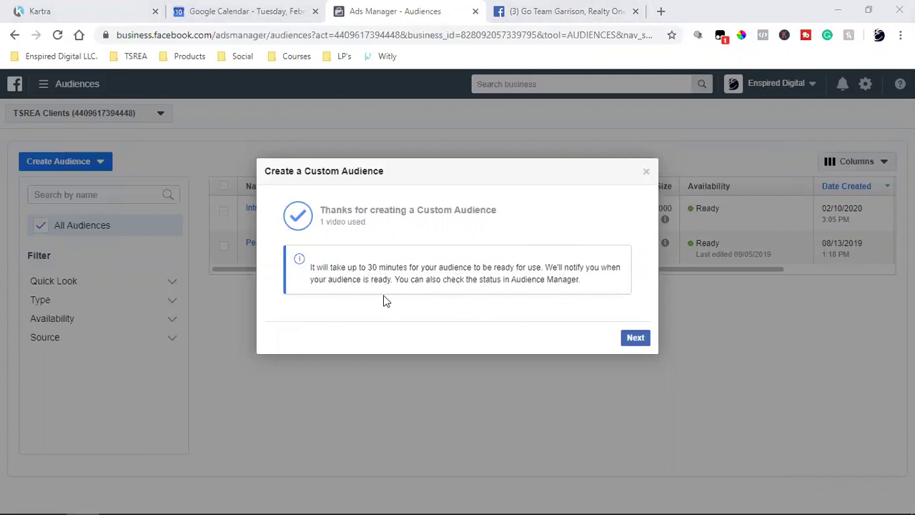
left_click(632, 339)
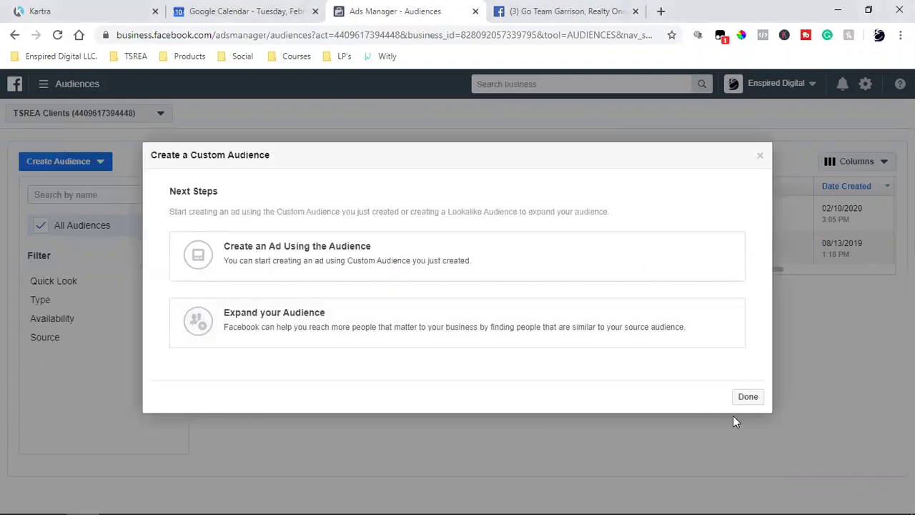
Step: Close the audience dialog, go to the Ads Manager campaign list, and start a new campaign
left_click(748, 397)
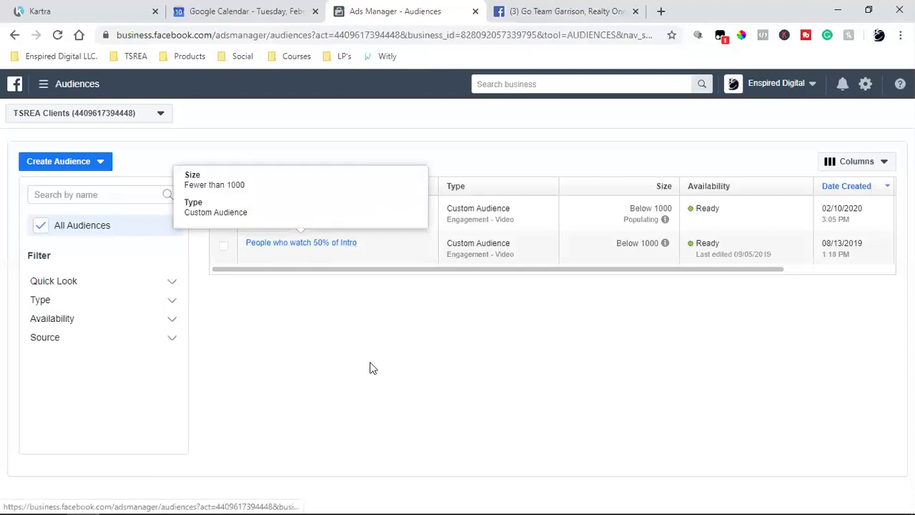
left_click(43, 84)
mouse_move(100, 429)
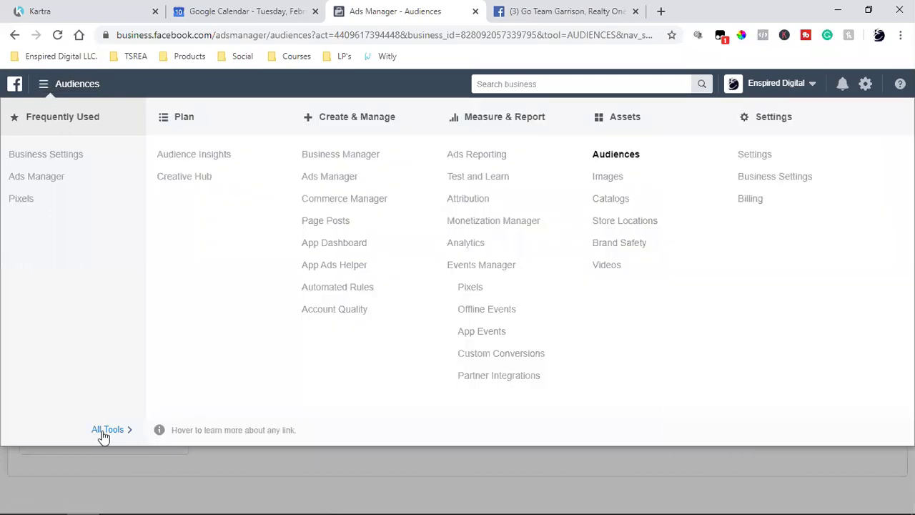
left_click(40, 178)
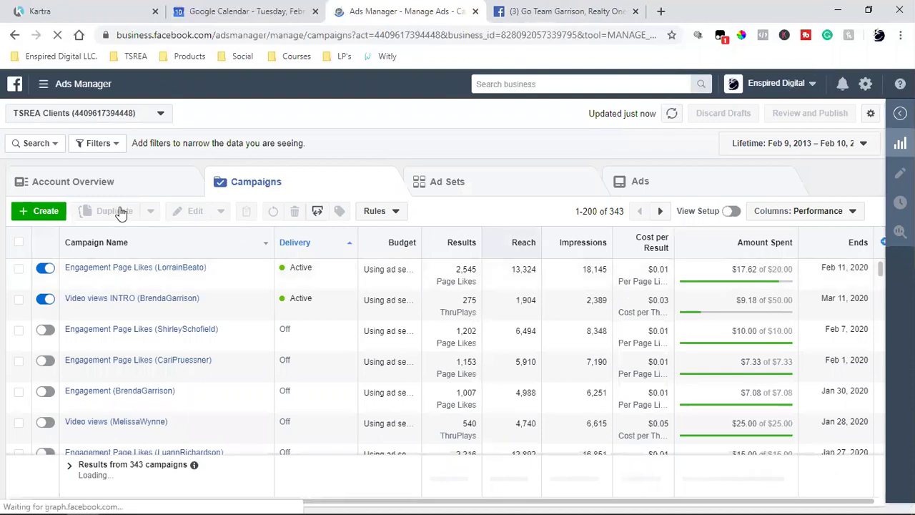
left_click(43, 211)
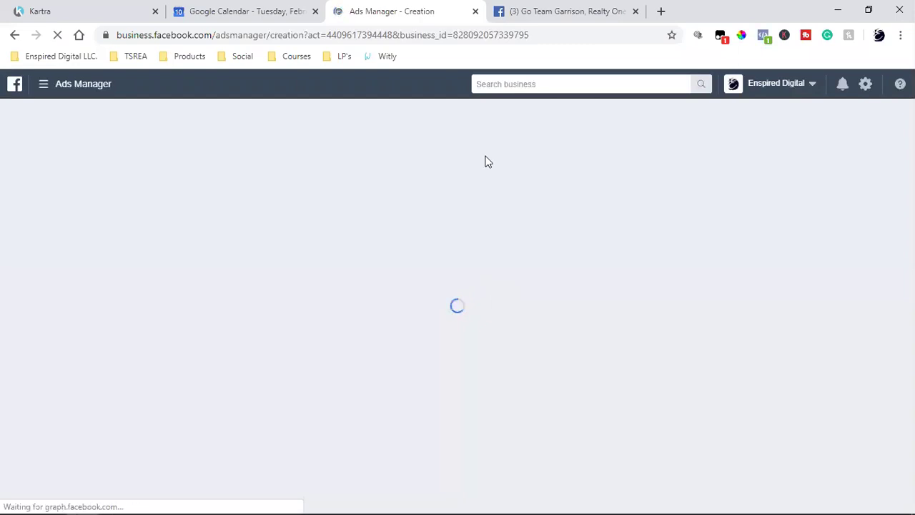
Step: Turn off Campaign Budget Optimization for the new campaign
key("ctrl+Tab")
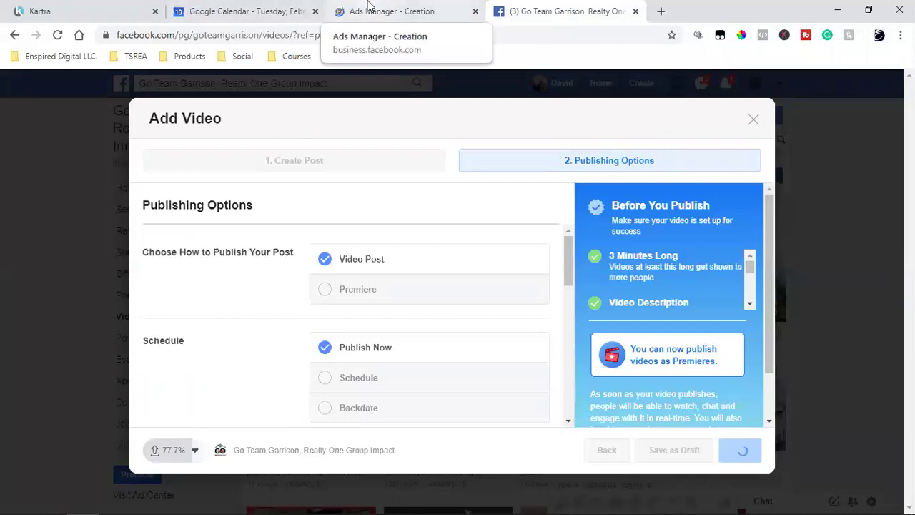
left_click(368, 9)
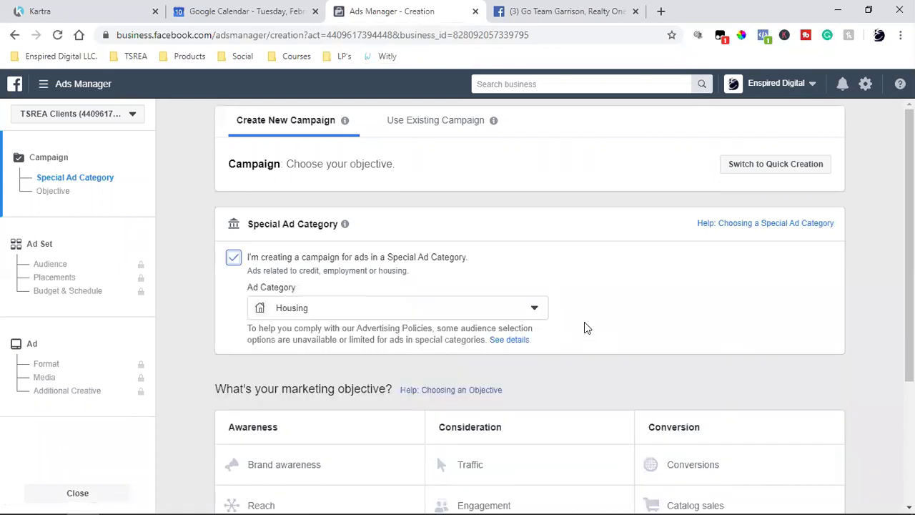
scroll(584, 328, "down", 1)
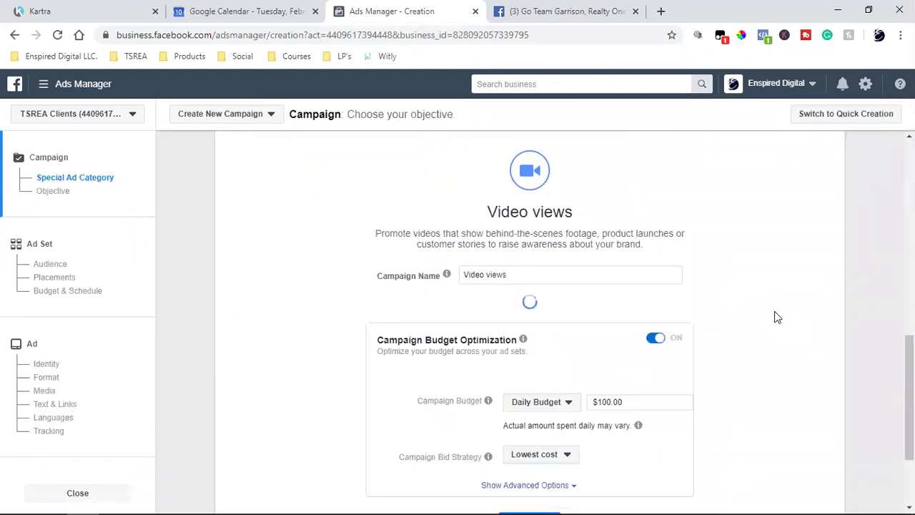
left_click(655, 300)
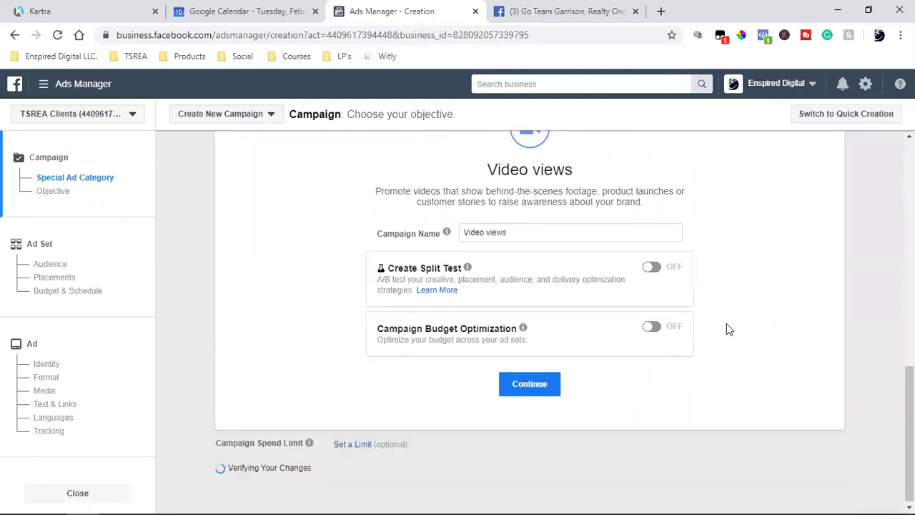
scroll(529, 305, "up", 2)
Step: Rename the campaign 'Video views #2' plus the agent's name, copy the name, and continue
left_click(514, 369)
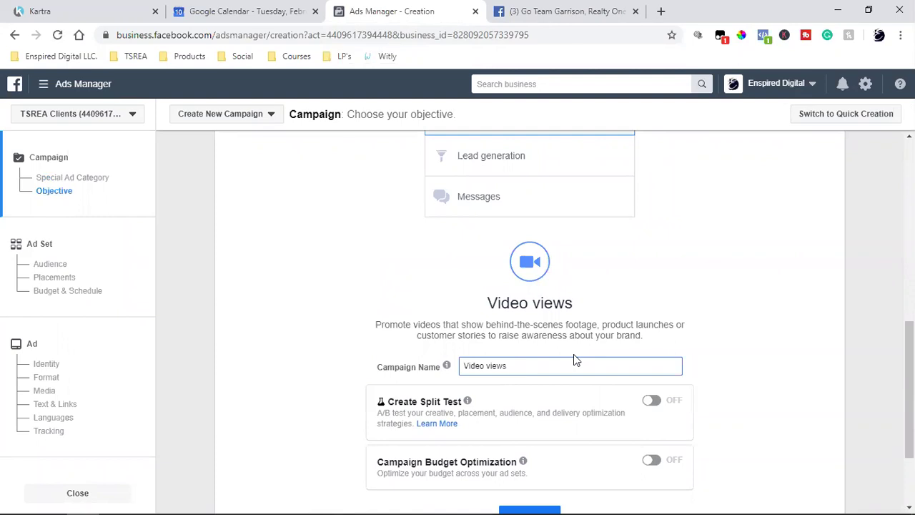
double_click(549, 366)
key("ctrl+a")
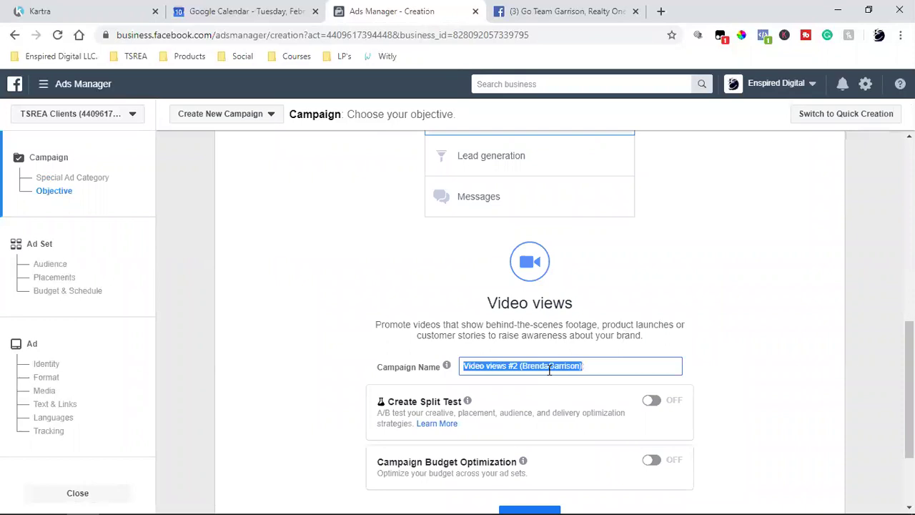
right_click(549, 370)
left_click(602, 195)
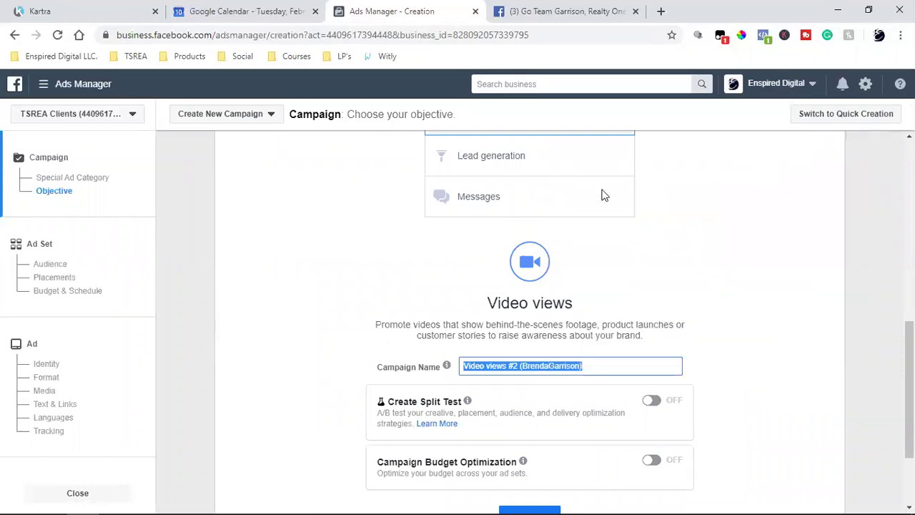
left_click(781, 324)
scroll(762, 336, "down", 2)
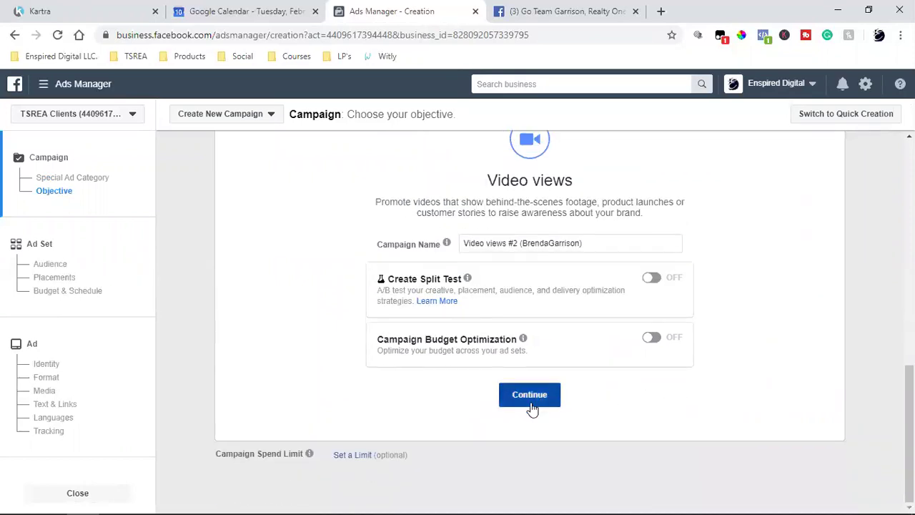
left_click(531, 408)
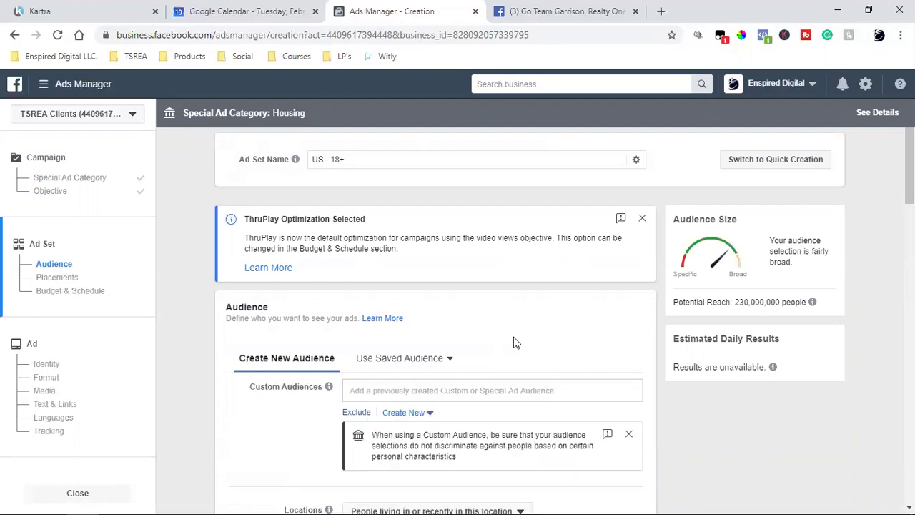
Step: Paste the campaign name over 'US - 18+' and target the Intro Video 25% custom audience
triple_click(331, 159)
key("ctrl+v")
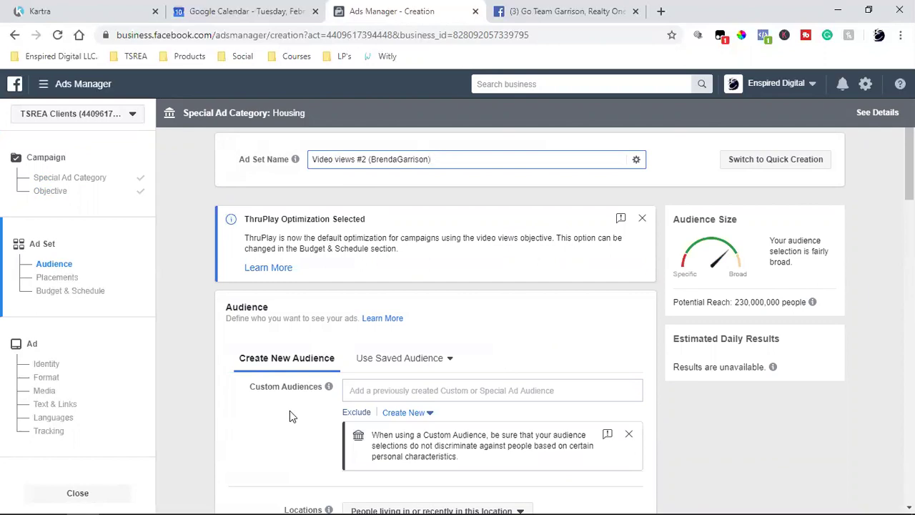
scroll(289, 410, "down", 2)
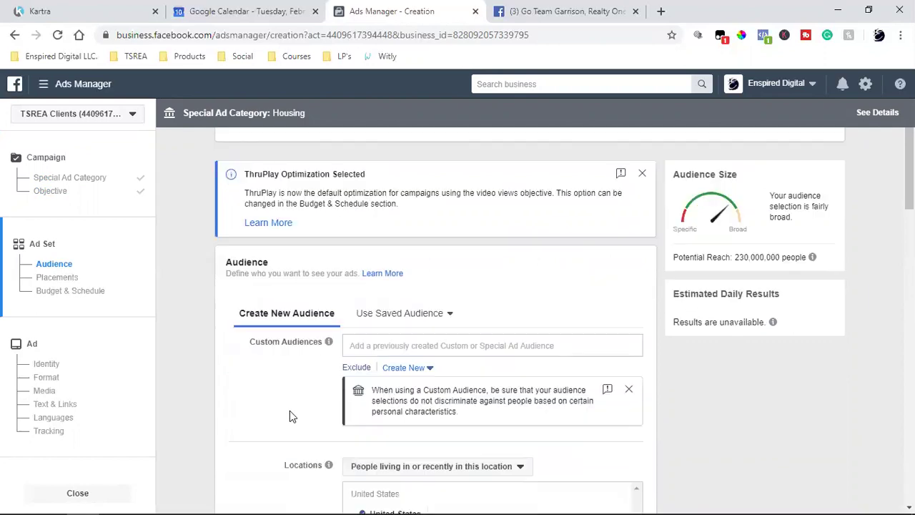
left_click(379, 271)
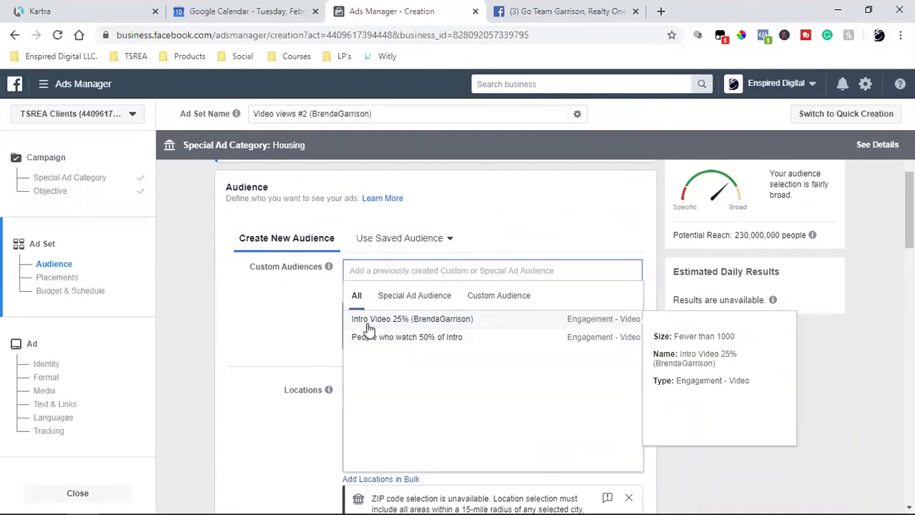
left_click(436, 318)
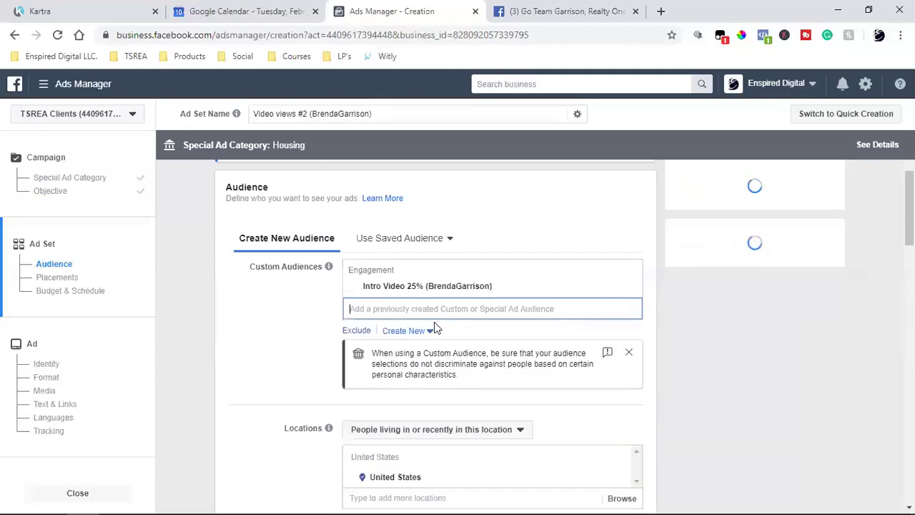
left_click(250, 337)
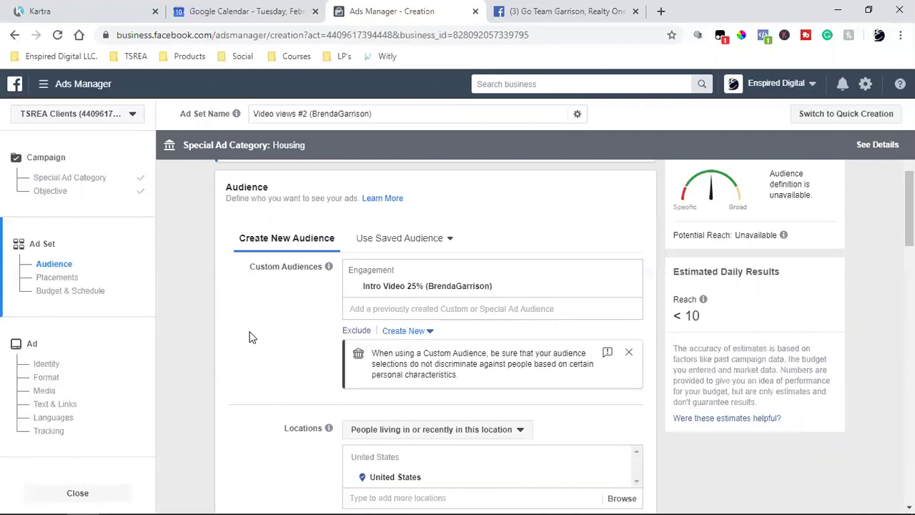
Step: Replace United States with Des Moines, Iowa, targeting people living in the location
scroll(250, 338, "down", 2)
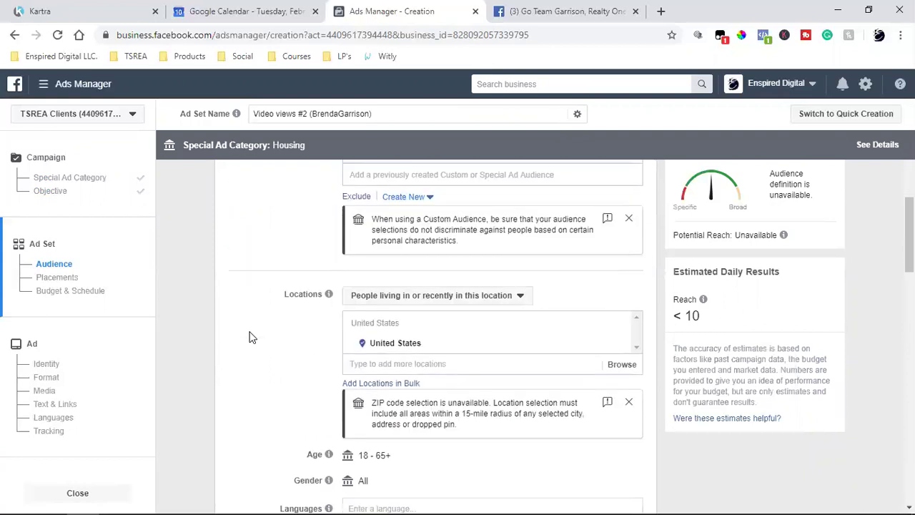
left_click(619, 346)
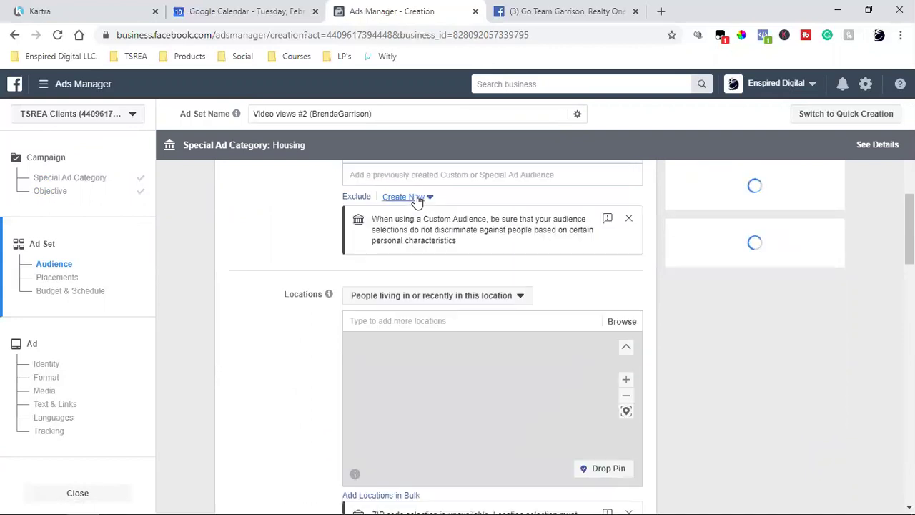
left_click(440, 297)
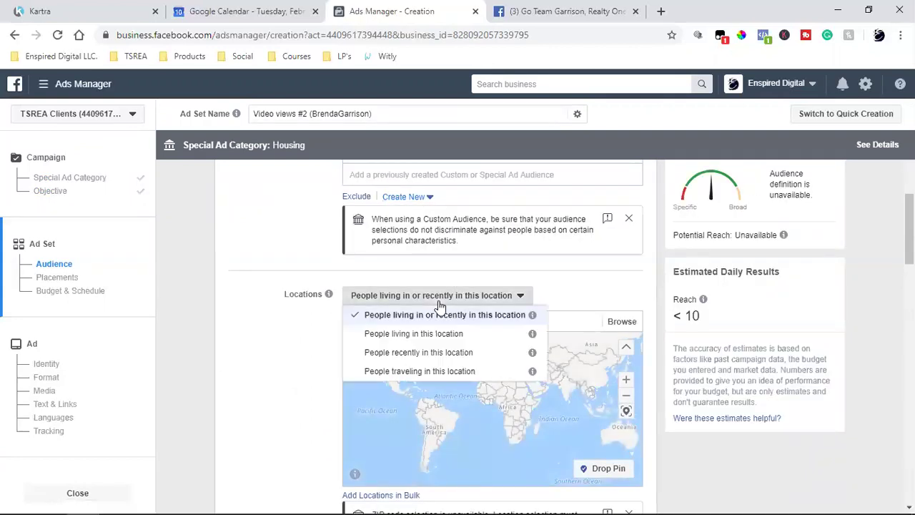
left_click(419, 334)
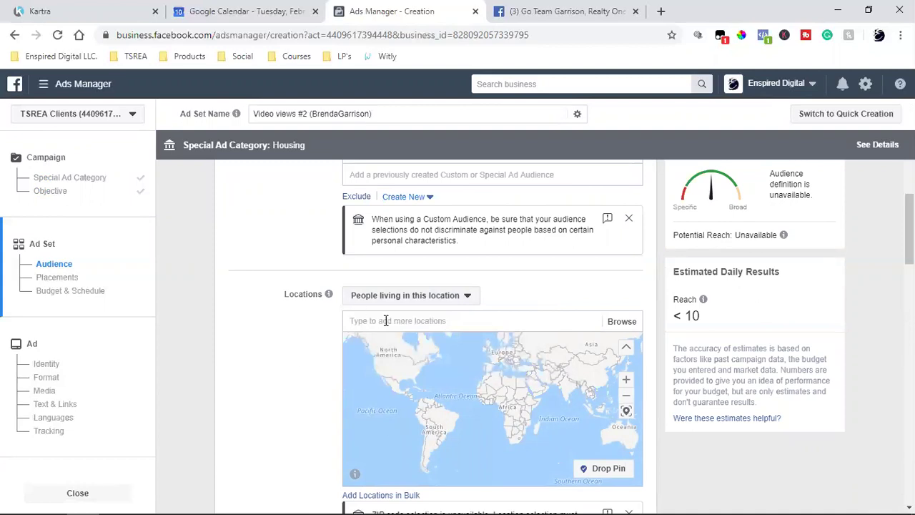
left_click(386, 320)
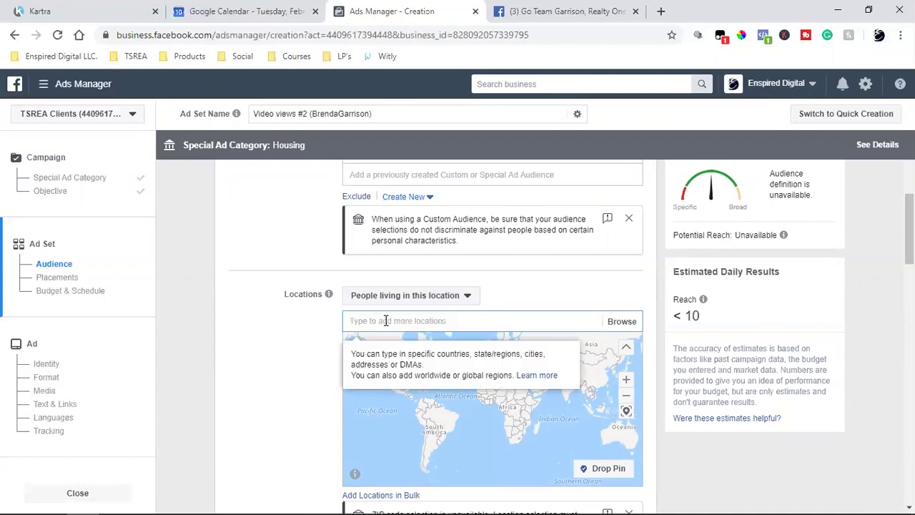
type("des")
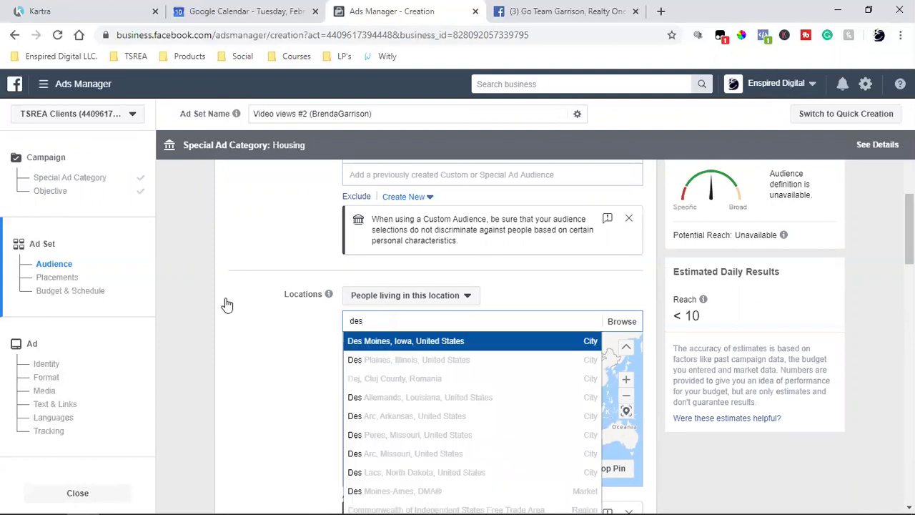
key("Return")
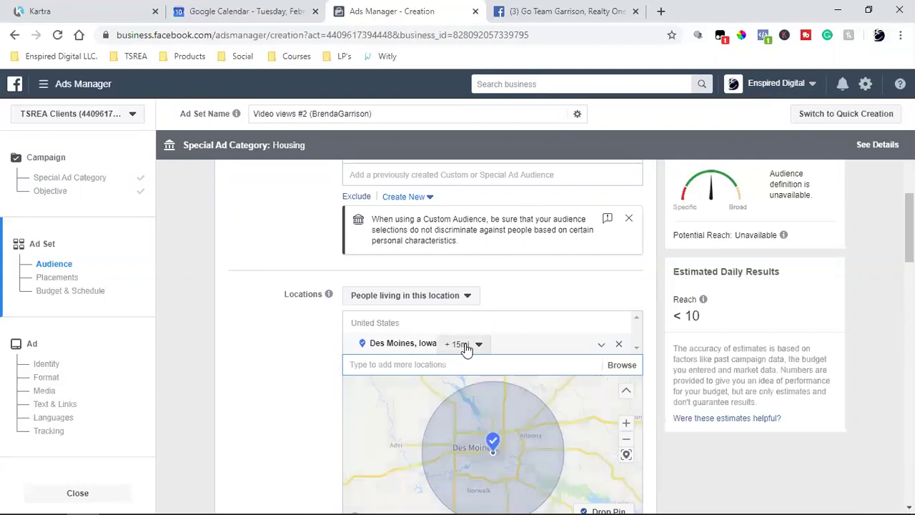
Step: Change the Des Moines radius from 15 to 50 miles
left_click(465, 344)
double_click(545, 404)
type("50")
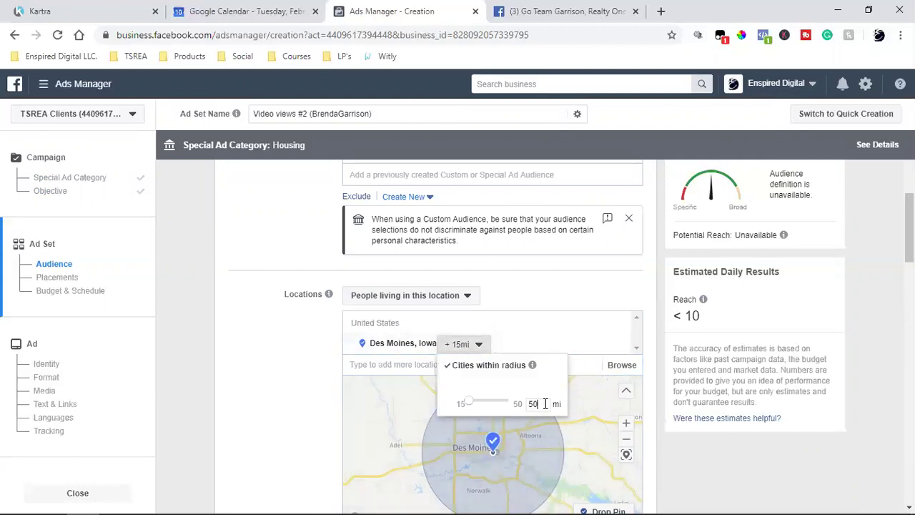
left_click(286, 364)
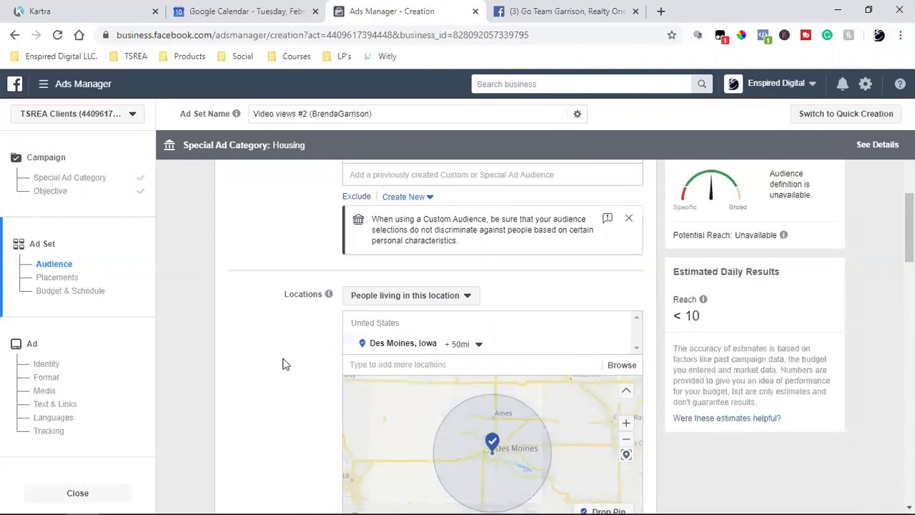
scroll(286, 364, "down", 4)
left_click(379, 404)
Step: Add English (All) as the ad set language
type("e")
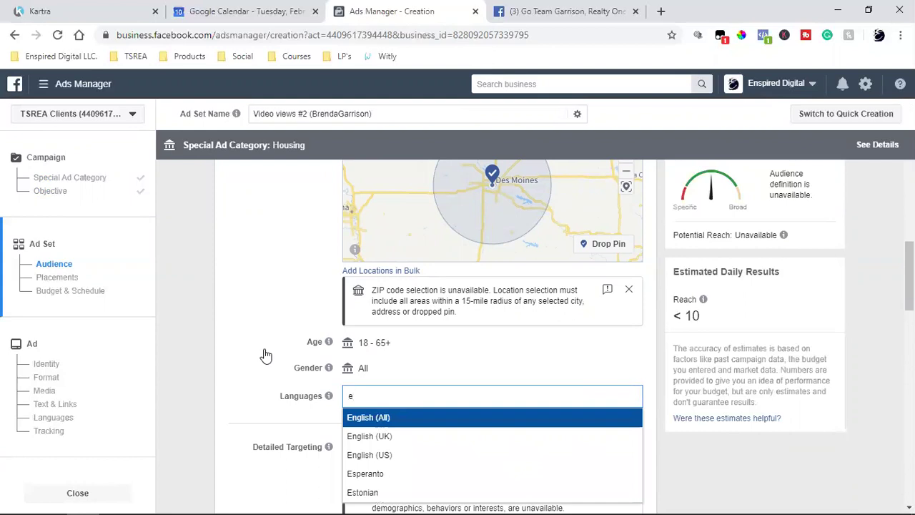
key("Return")
scroll(264, 354, "down", 2)
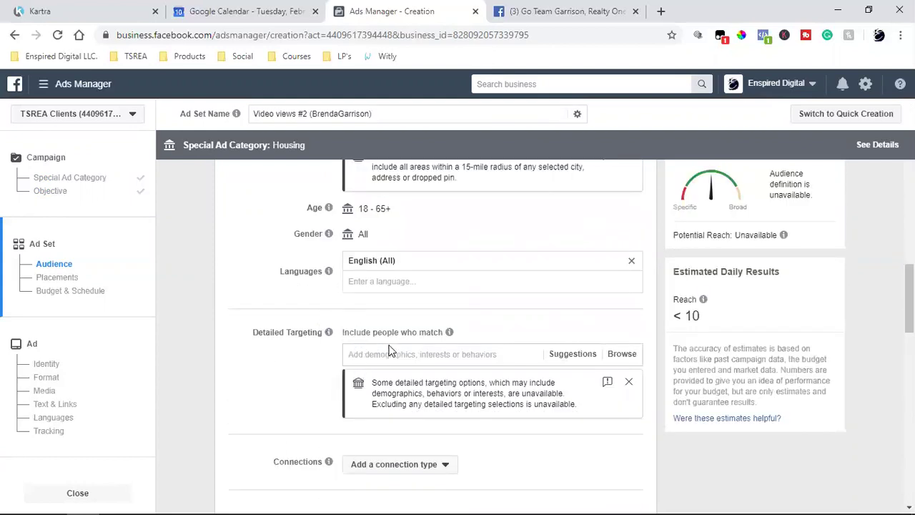
scroll(299, 376, "down", 2)
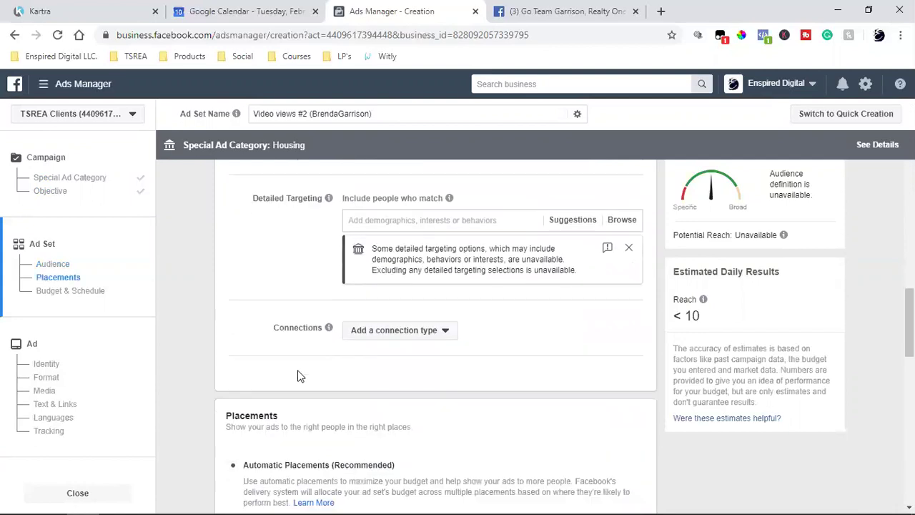
Step: Add a connection excluding people who like the Go Team Garrison page
left_click(394, 333)
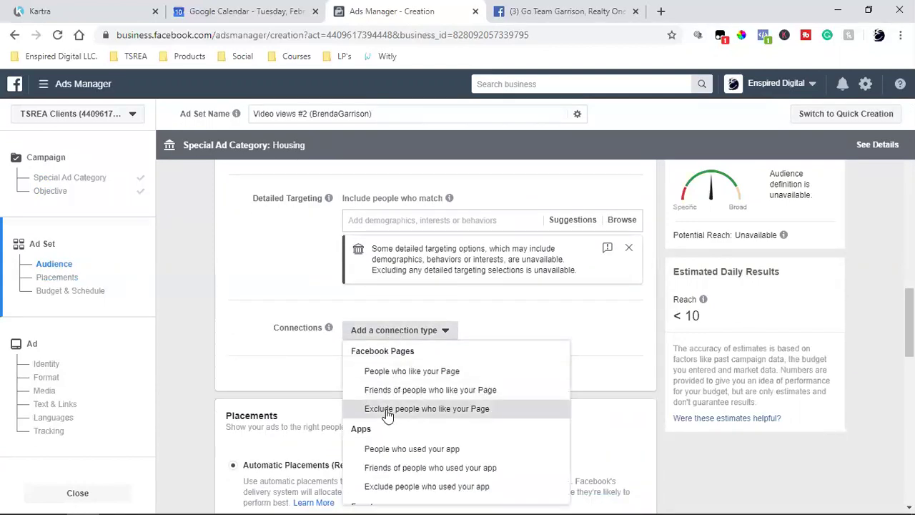
left_click(386, 410)
left_click(416, 380)
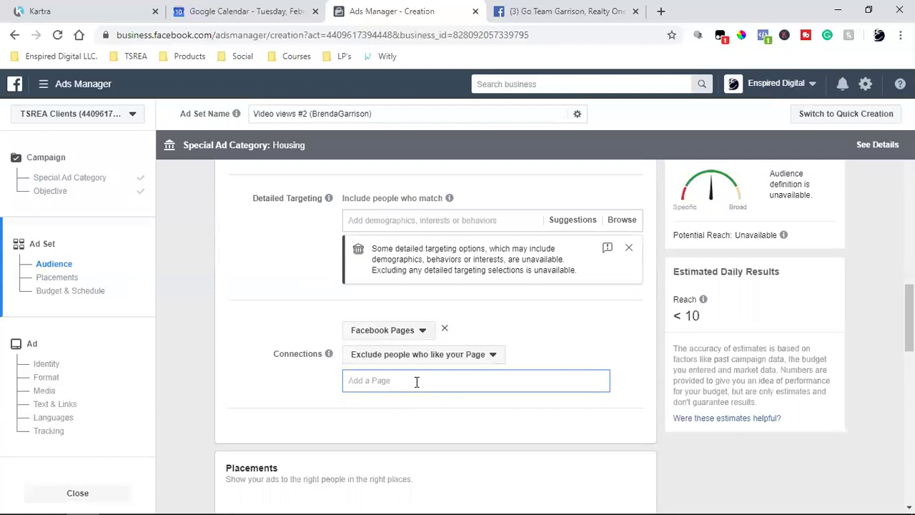
type("go")
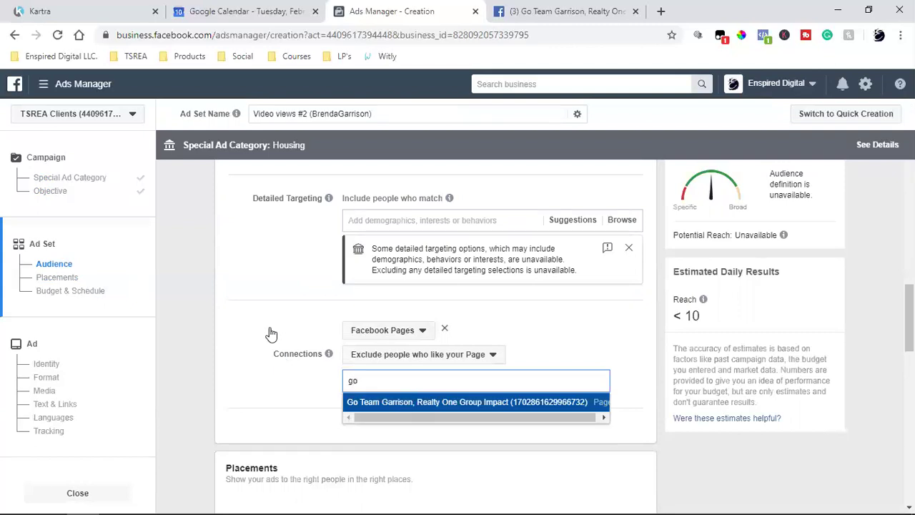
key("Return")
scroll(272, 334, "down", 4)
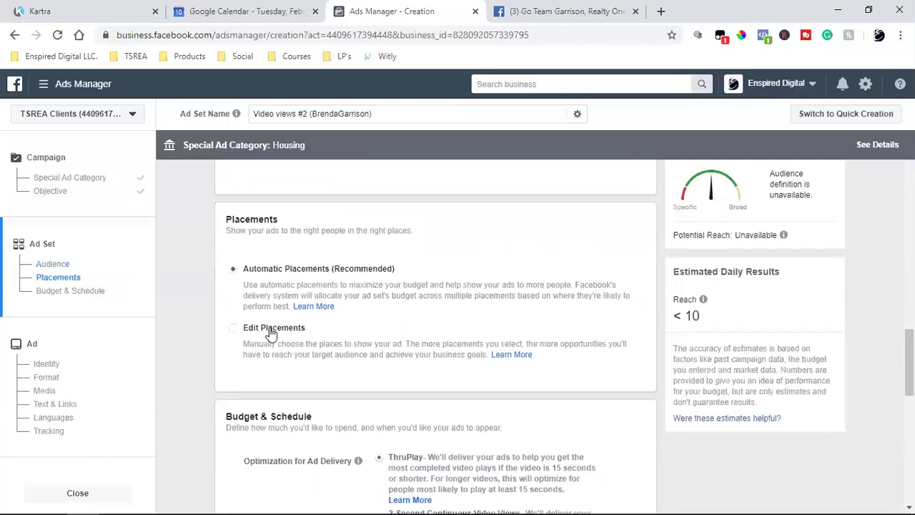
Step: Switch to manual placements and remove the Instagram and Messenger platforms
left_click(232, 331)
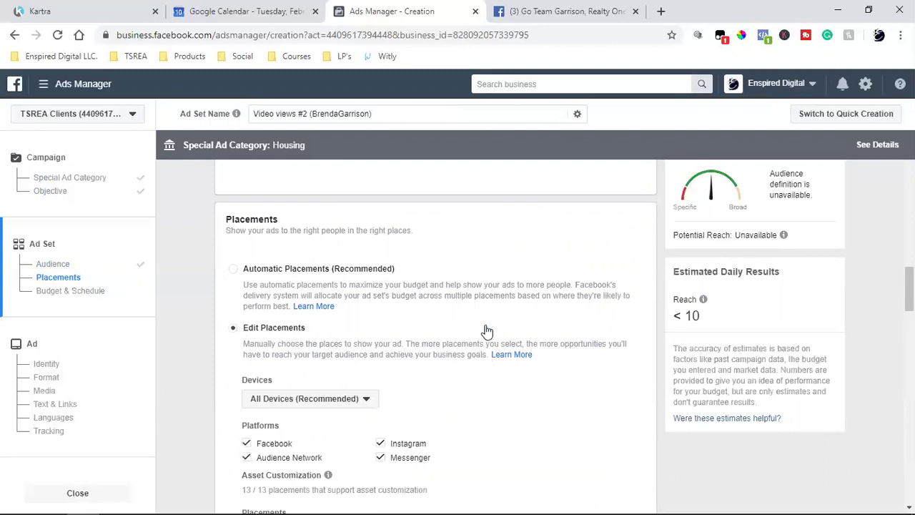
scroll(486, 329, "down", 4)
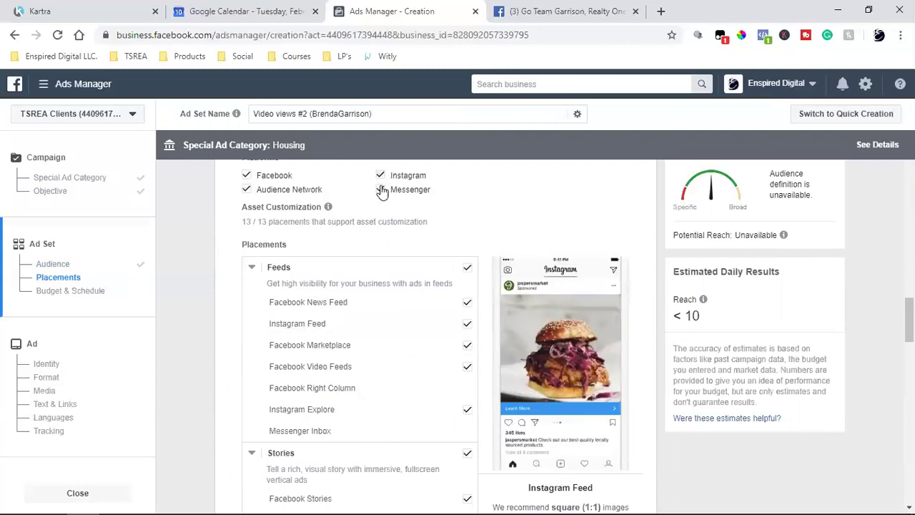
left_click(380, 175)
left_click(380, 190)
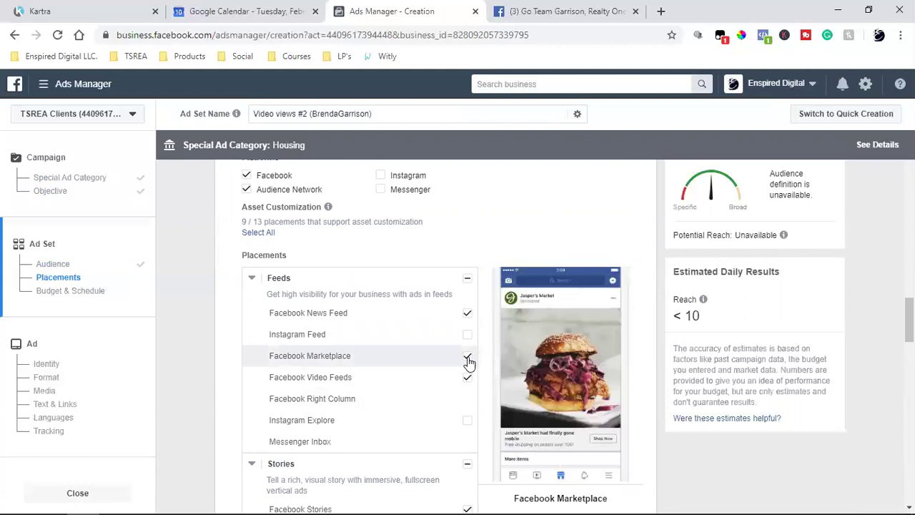
Step: Uncheck the Audience Network Native, Banner and Interstitial placement
scroll(226, 390, "down", 2)
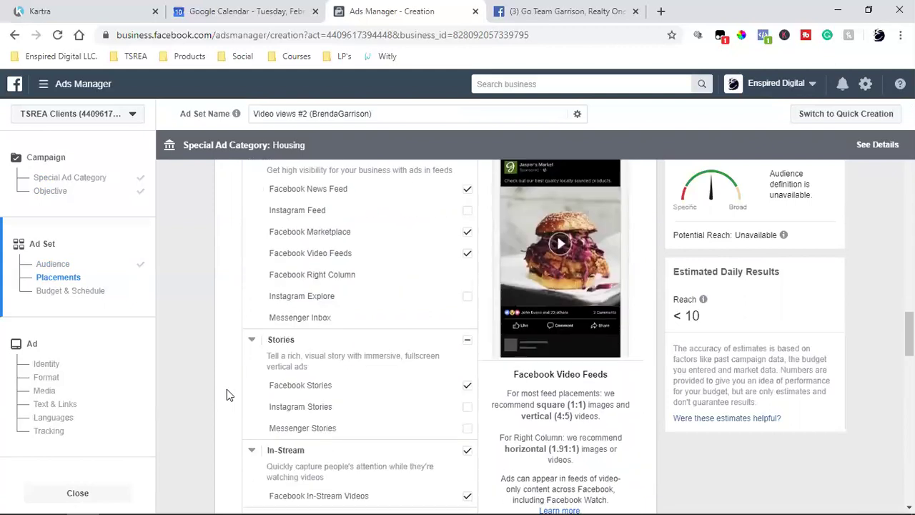
scroll(227, 389, "down", 2)
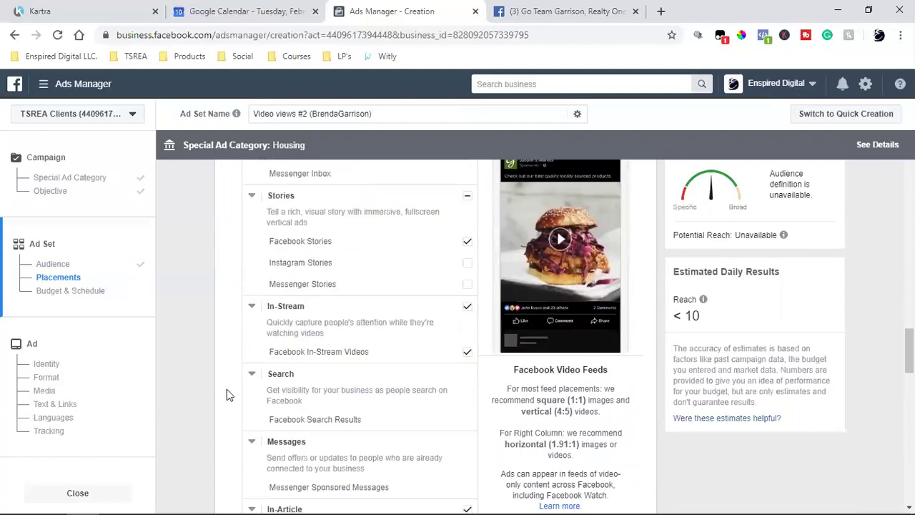
scroll(227, 389, "down", 4)
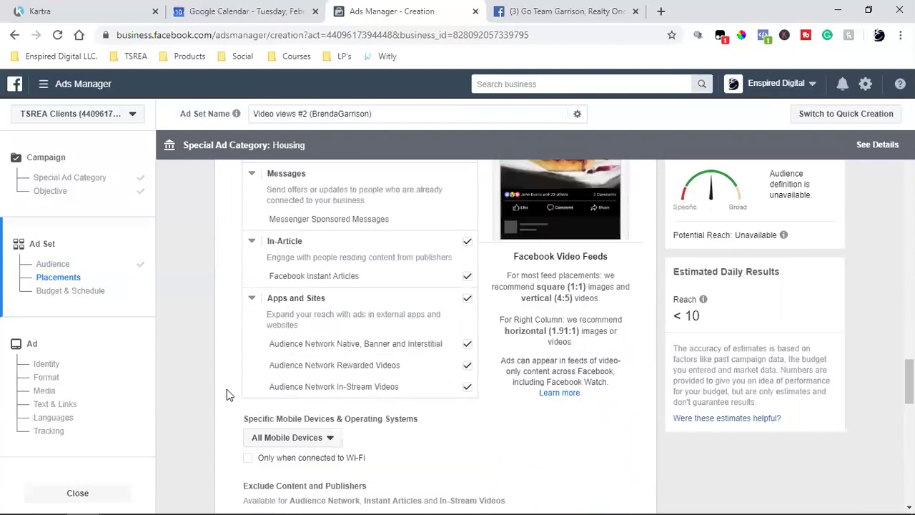
left_click(467, 346)
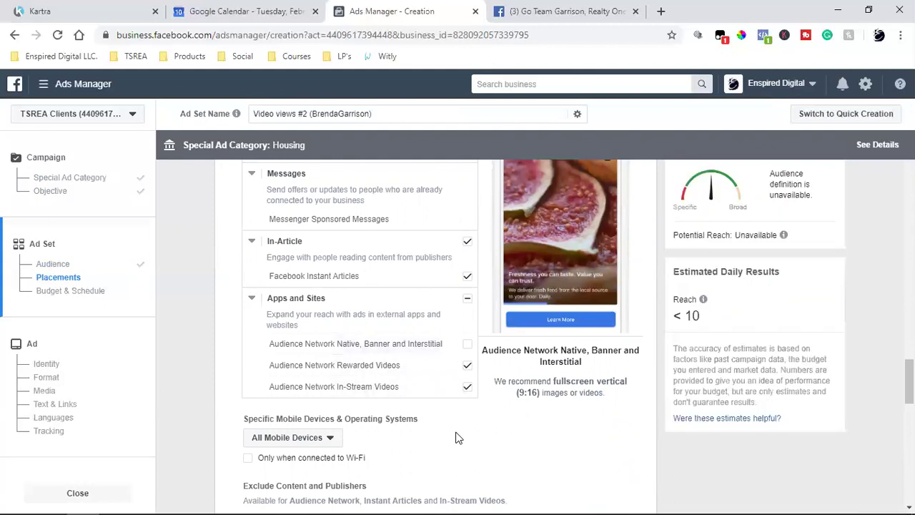
scroll(459, 439, "down", 2)
scroll(458, 438, "down", 2)
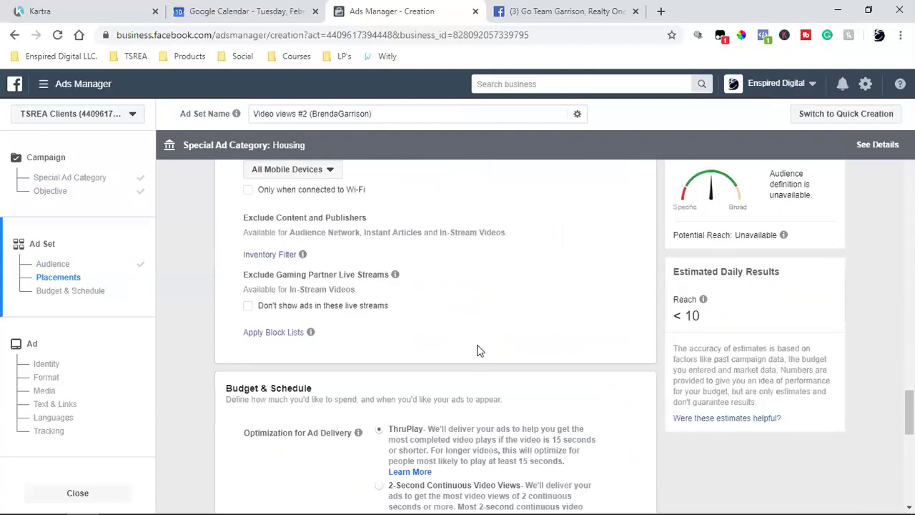
scroll(479, 350, "down", 2)
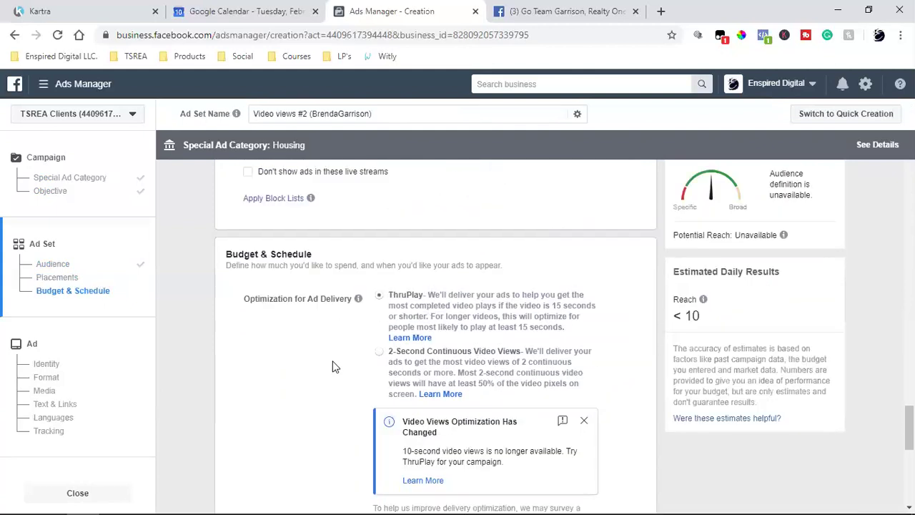
scroll(333, 364, "down", 2)
Step: Enter a $50.00 daily budget, then switch to a Lifetime Budget of $500.00
scroll(333, 368, "down", 2)
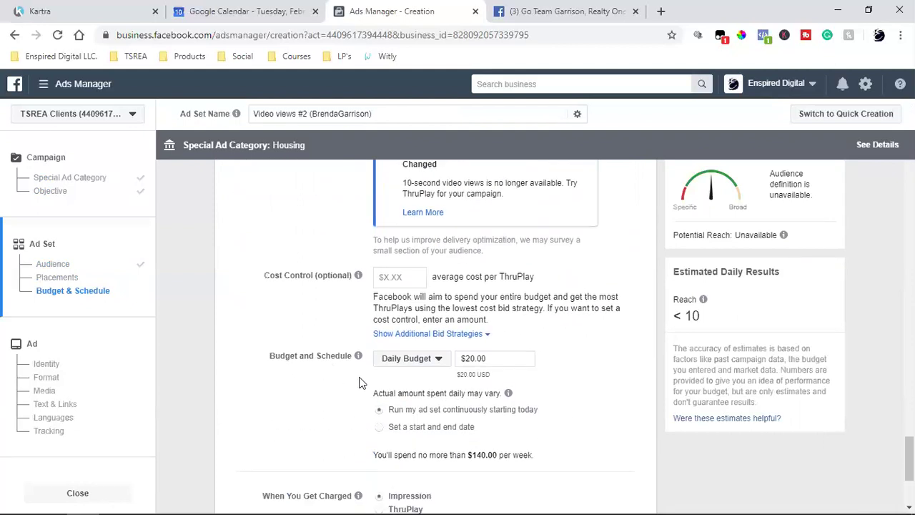
left_click(475, 358)
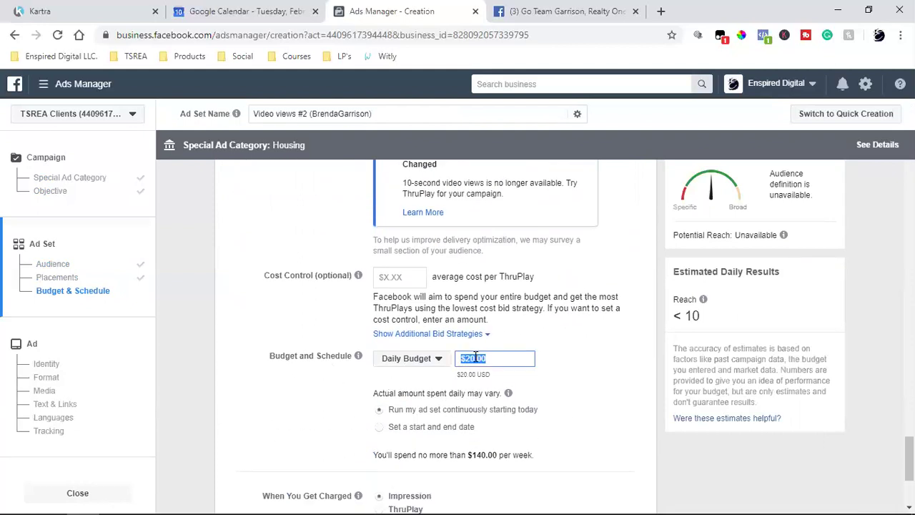
type("50")
left_click(560, 380)
left_click(411, 361)
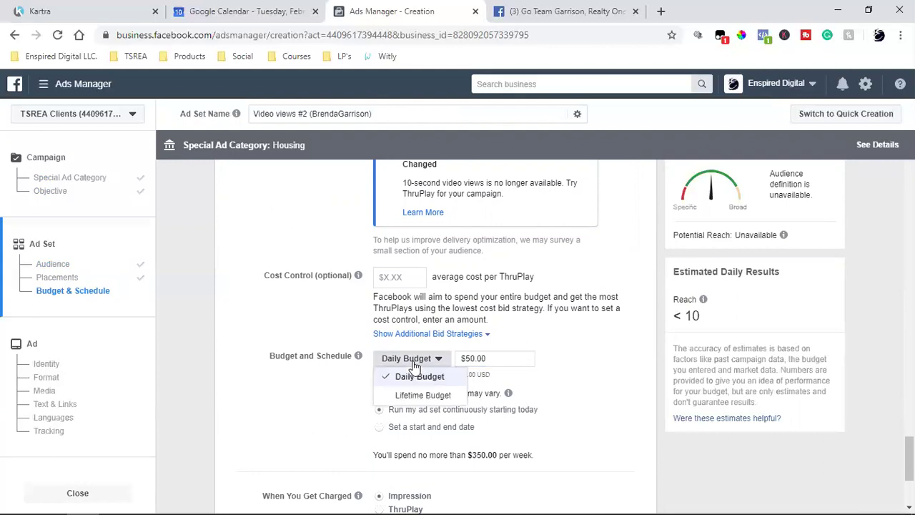
left_click(422, 396)
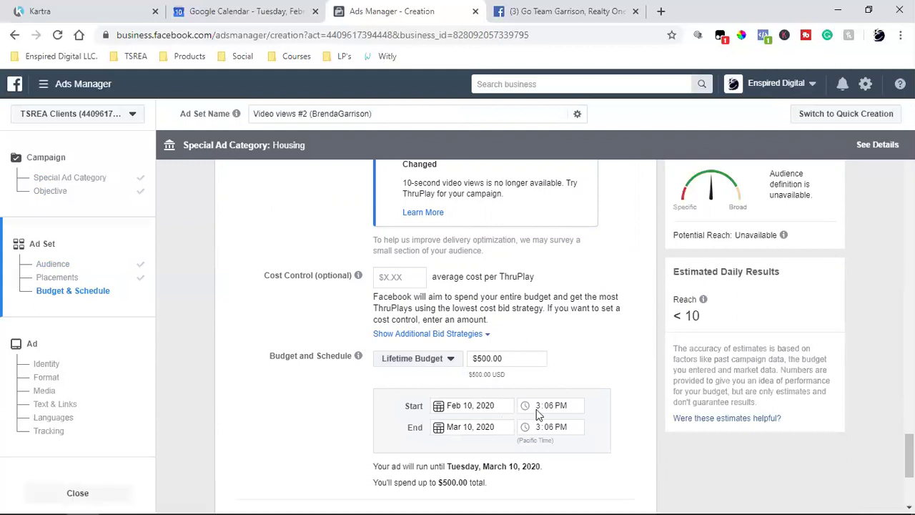
Step: Set the schedule to start Feb 11, 2020 and end Mar 18, 2020
left_click(485, 404)
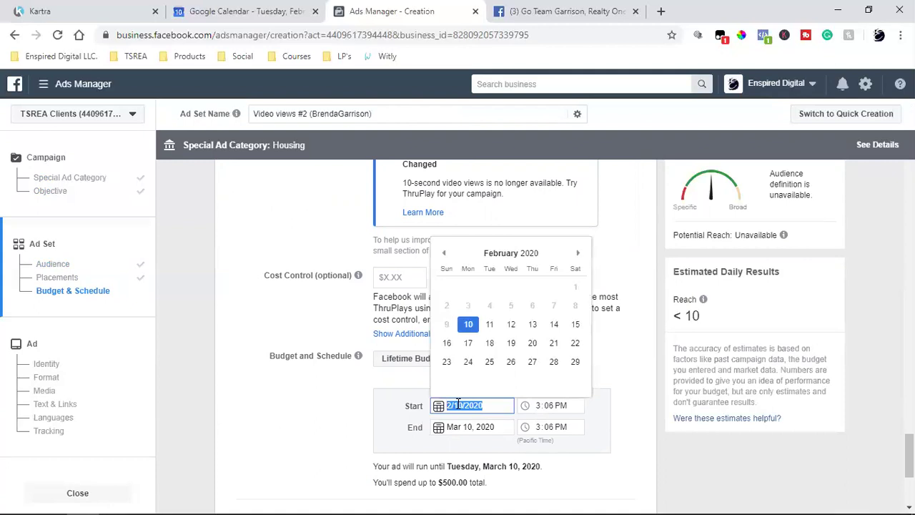
left_click(488, 326)
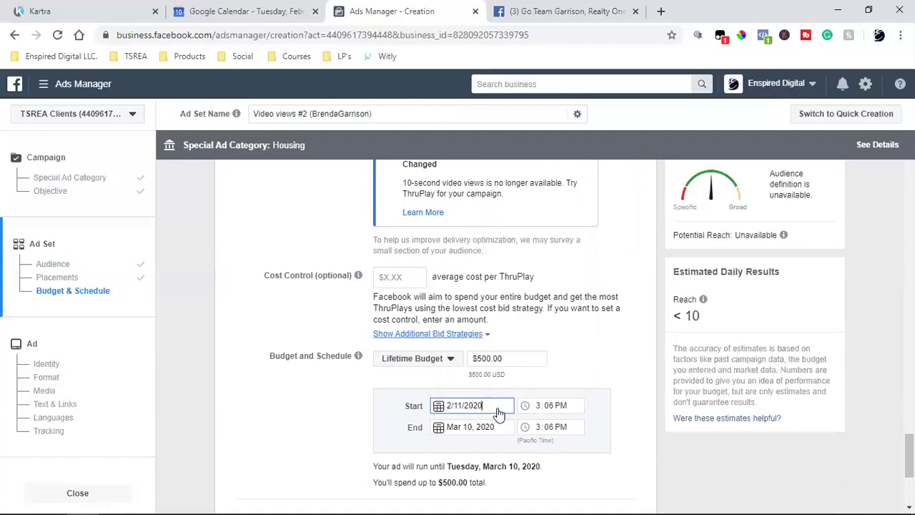
left_click(455, 429)
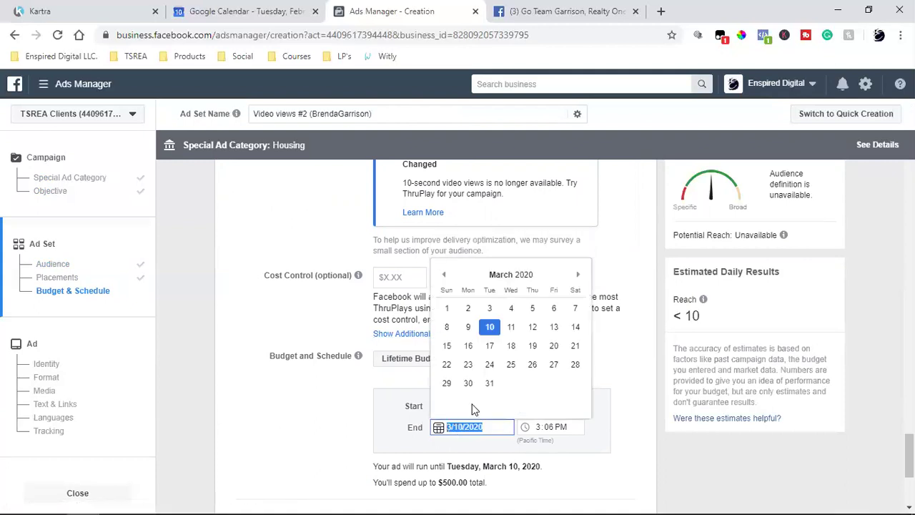
left_click(510, 348)
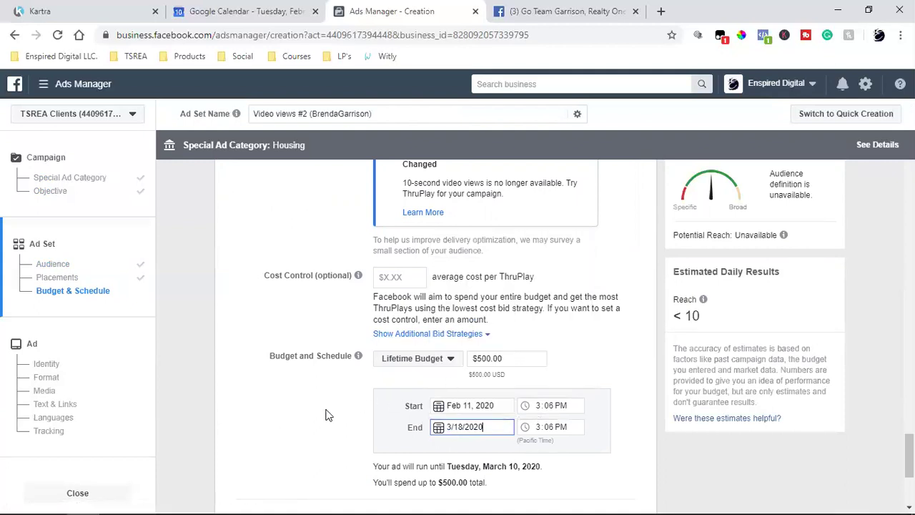
left_click(534, 452)
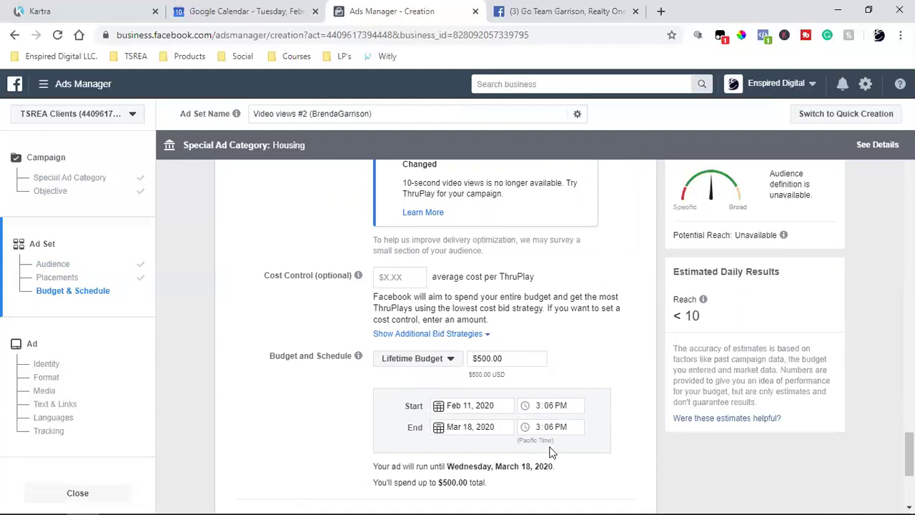
Step: Set both the start and end times to 6:00 AM
left_click(540, 413)
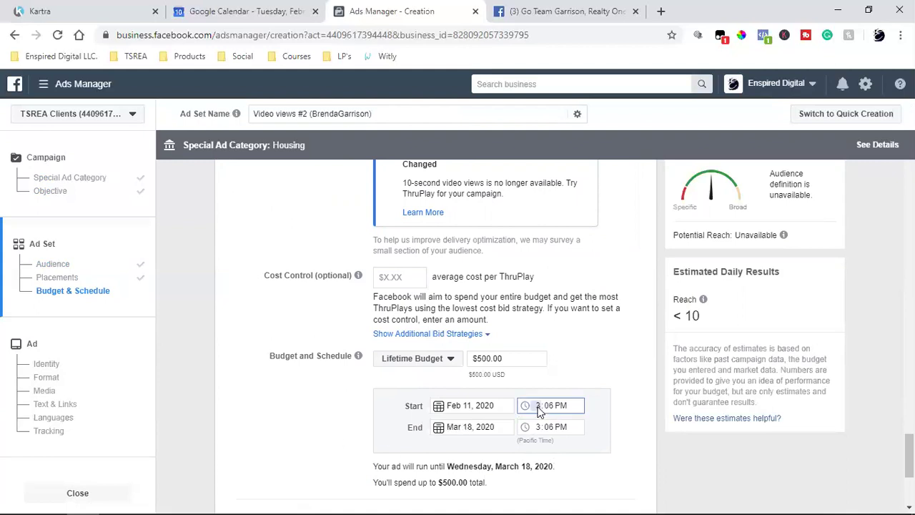
type("6")
key("Tab")
key("Tab")
key("a")
left_click(540, 428)
type("6")
key("Tab")
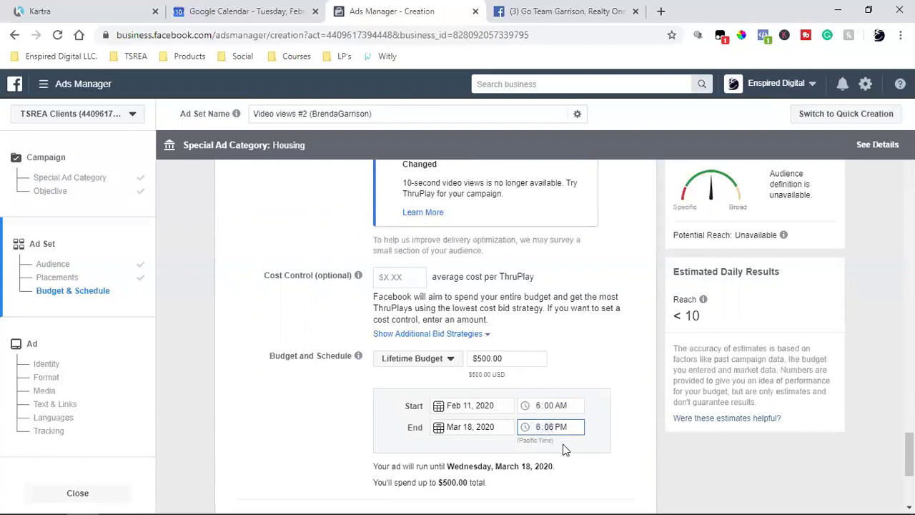
type("00a")
left_click(339, 405)
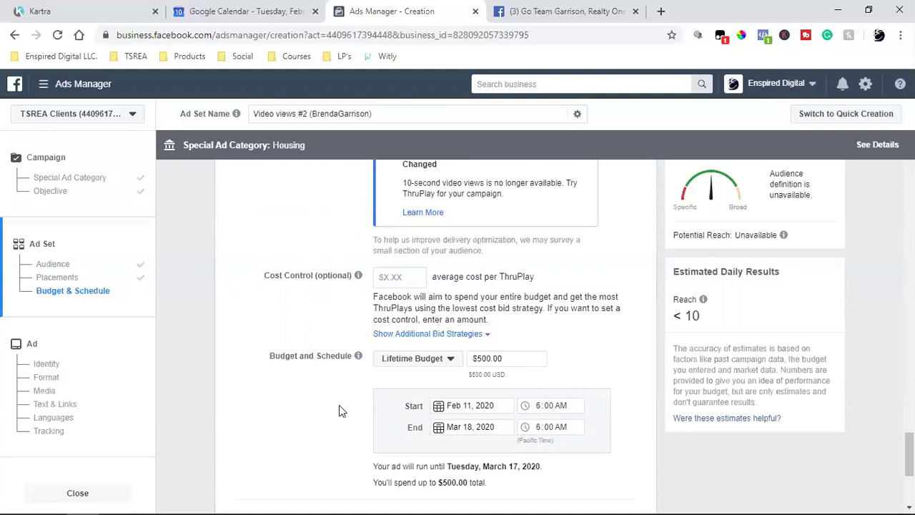
Step: Move the end date back to February 18, 2020
left_click(453, 425)
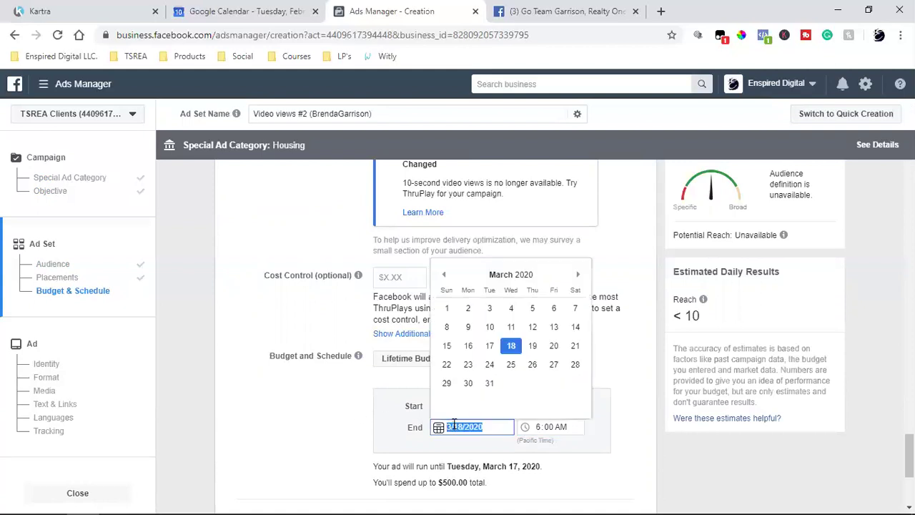
left_click(442, 275)
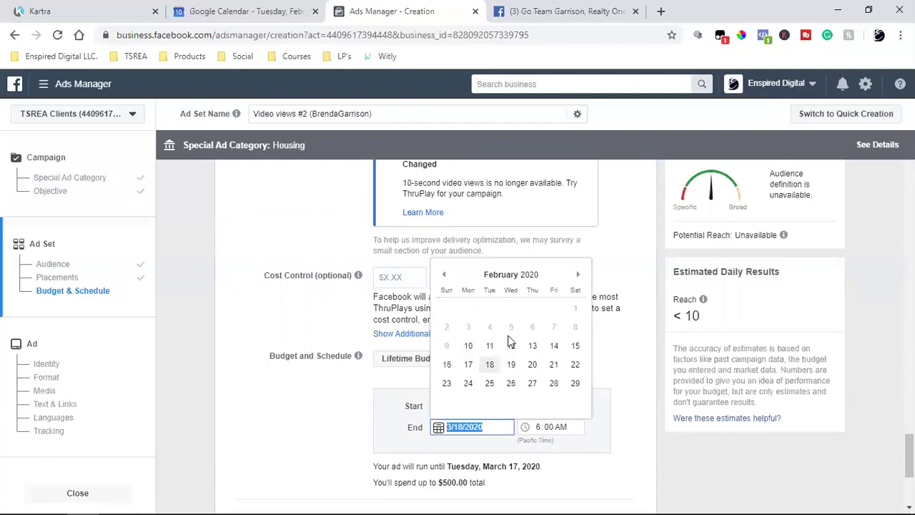
left_click(489, 364)
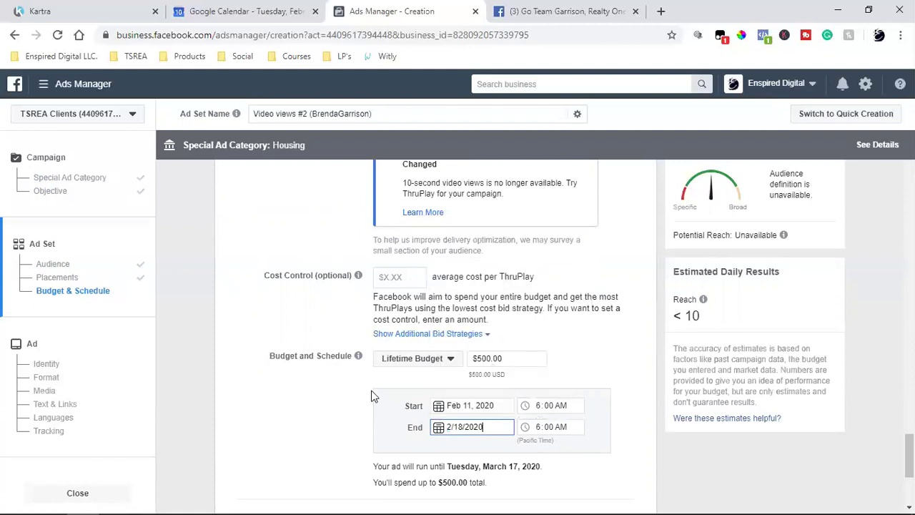
left_click(317, 396)
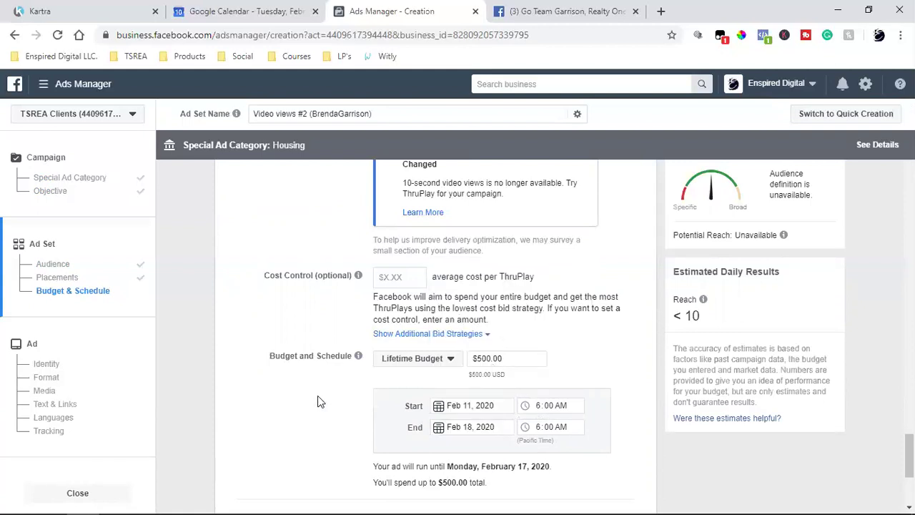
scroll(317, 401, "down", 2)
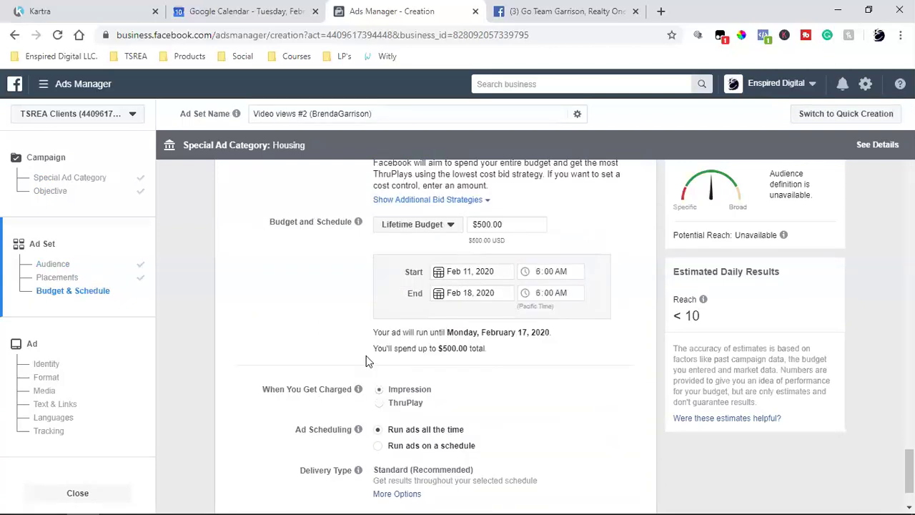
Step: Change the ad set's lifetime budget to $50.00, keep the Lifetime Budget type, and continue to ad setup
left_click(497, 224)
type("50")
left_click(310, 376)
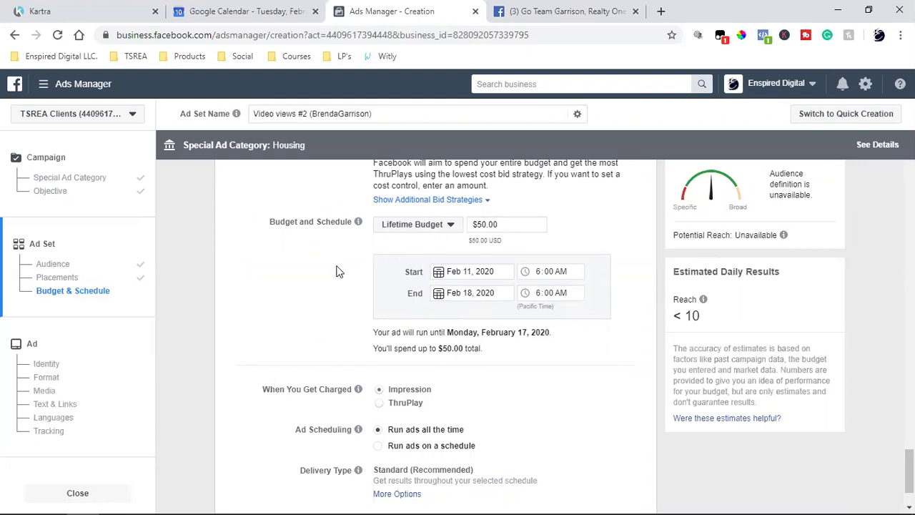
left_click(382, 229)
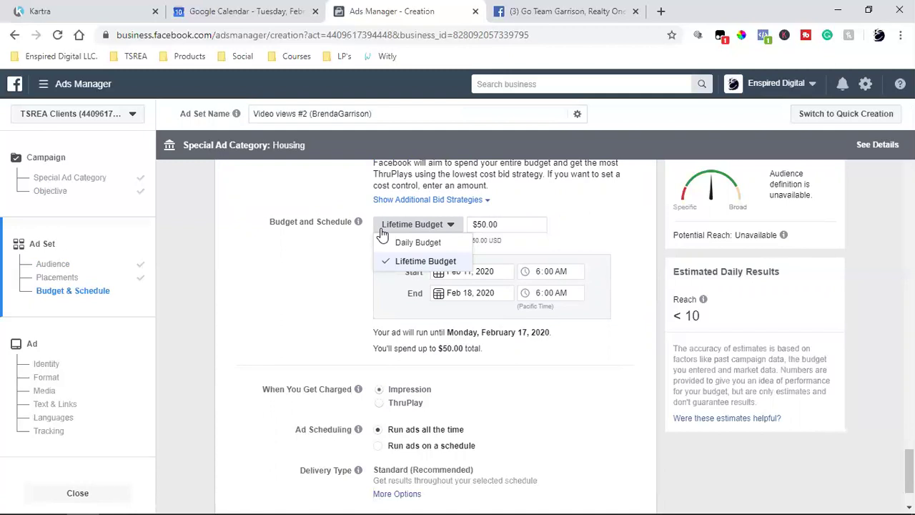
left_click(294, 323)
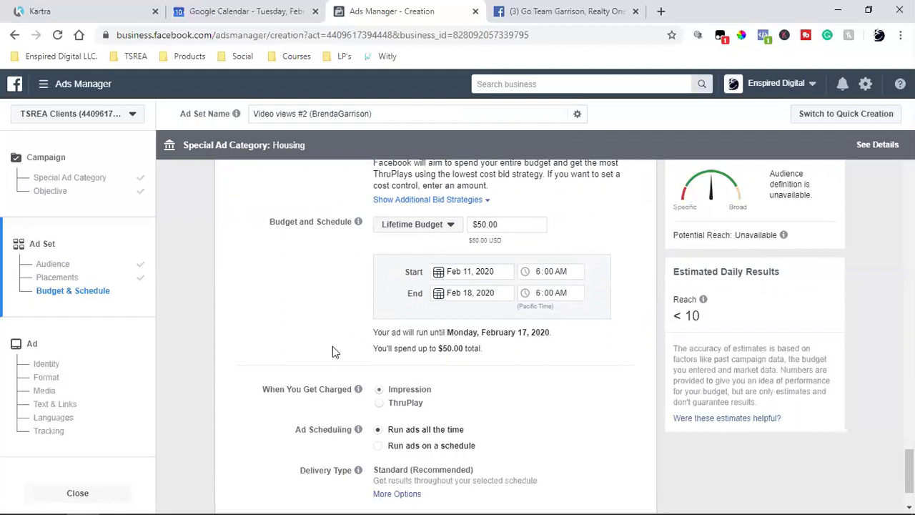
scroll(332, 347, "down", 1)
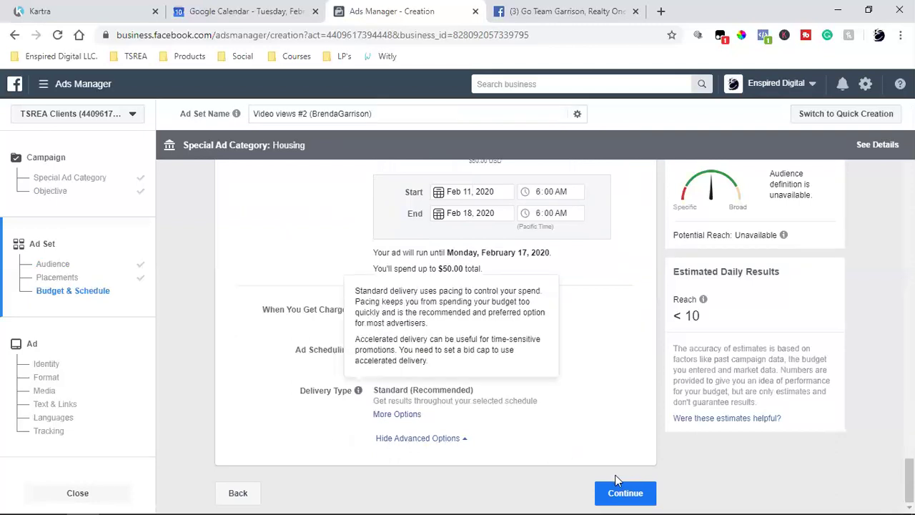
left_click(626, 493)
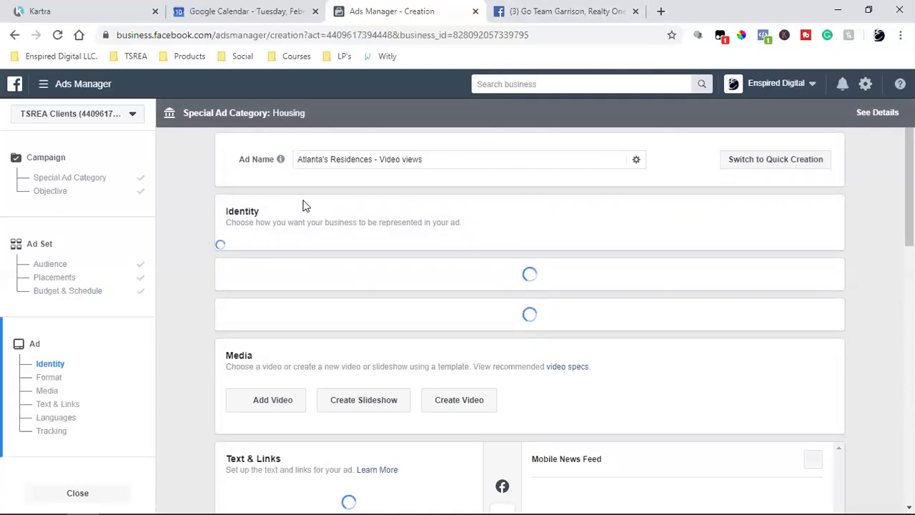
Step: Switch to the Go Team Garrison Facebook page's browser tab
left_click(529, 9)
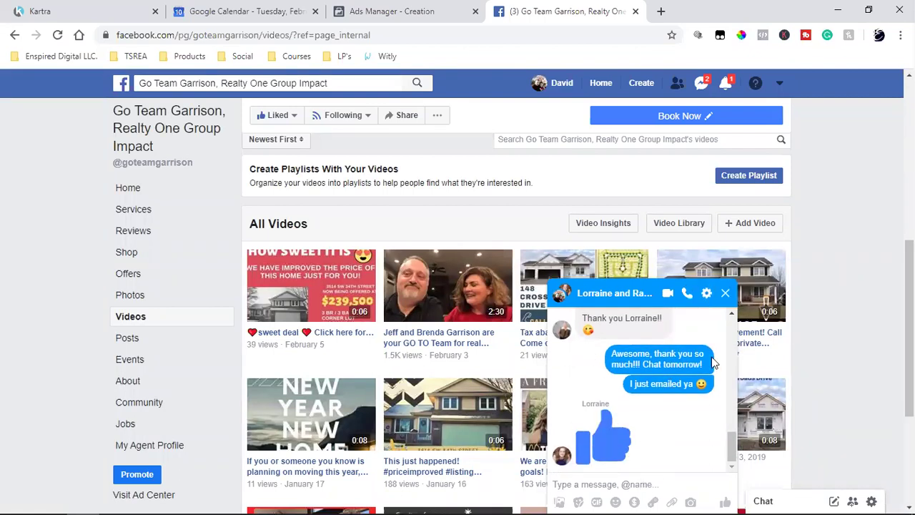
Step: From the page's Videos list, open 'Interested in buying a home?' and its Edit Video dialog
left_click(726, 293)
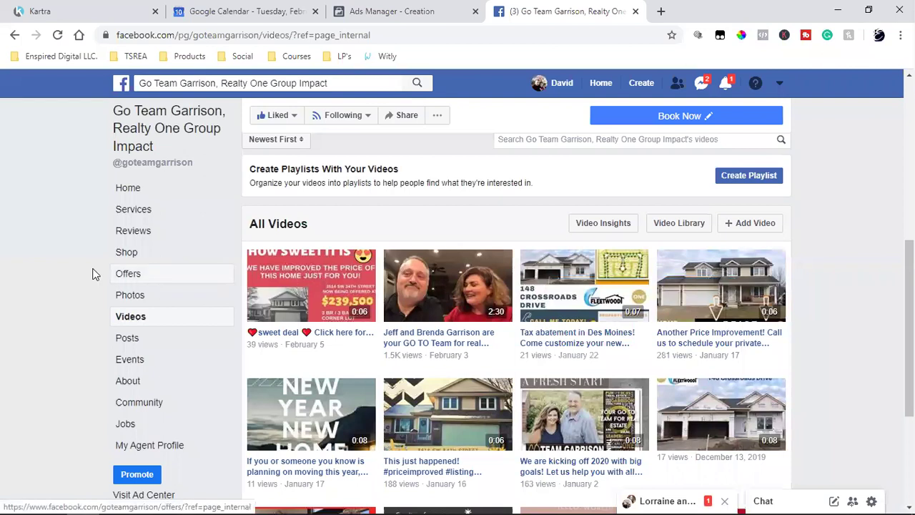
left_click(131, 317)
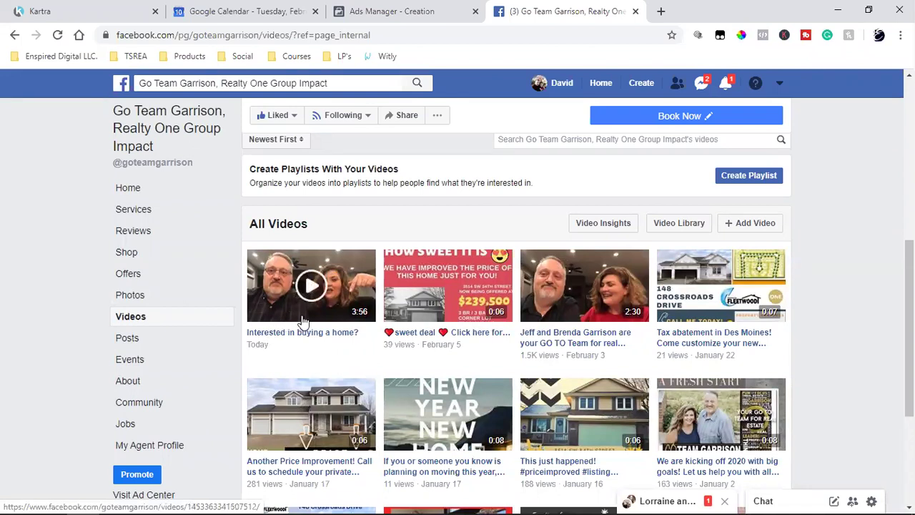
left_click(332, 309)
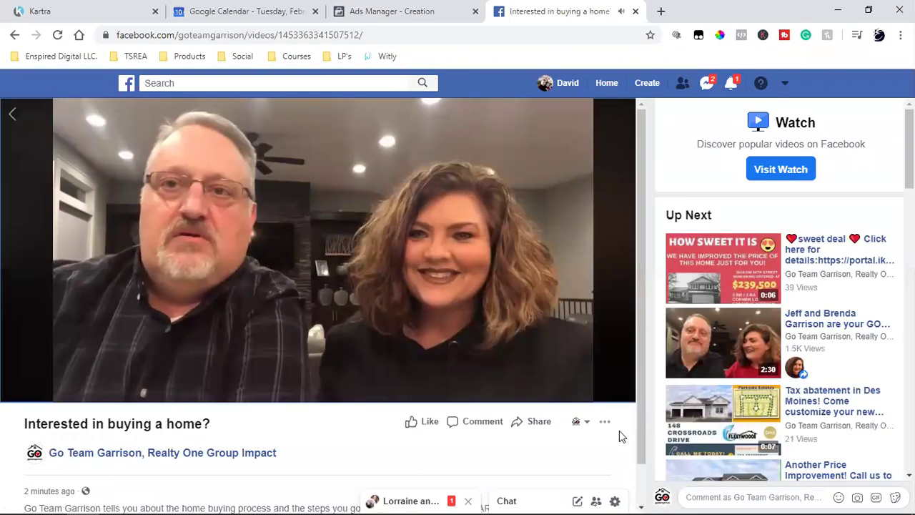
left_click(604, 423)
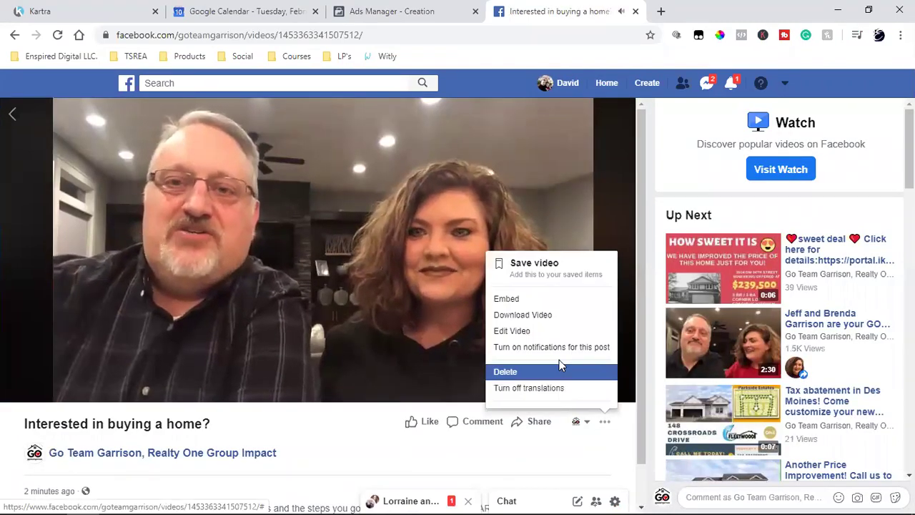
left_click(532, 334)
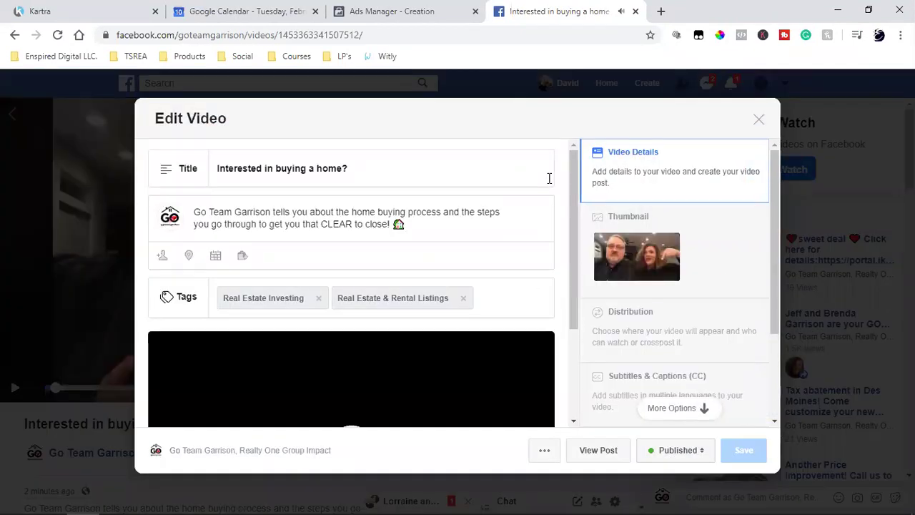
Step: Set the video's thumbnail to the fourth auto-generated frame, save it, and pause playback
scroll(552, 371, "down", 5)
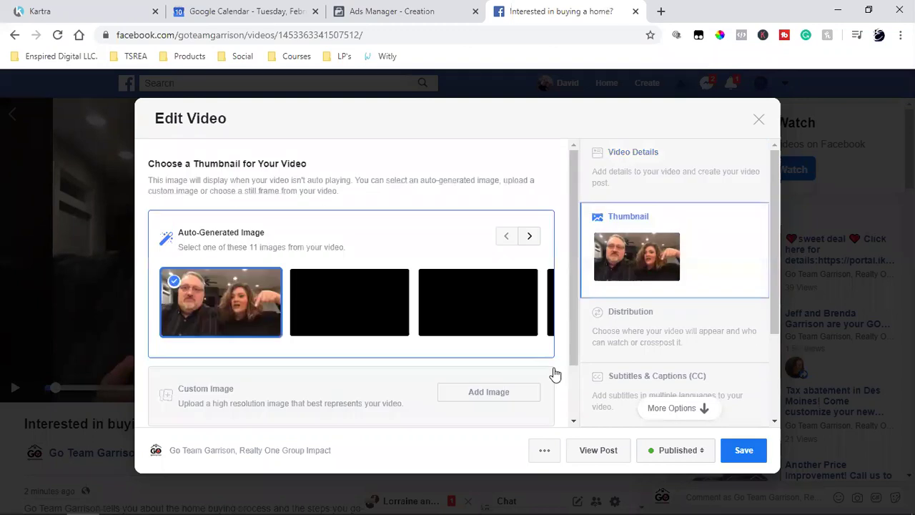
left_click(530, 238)
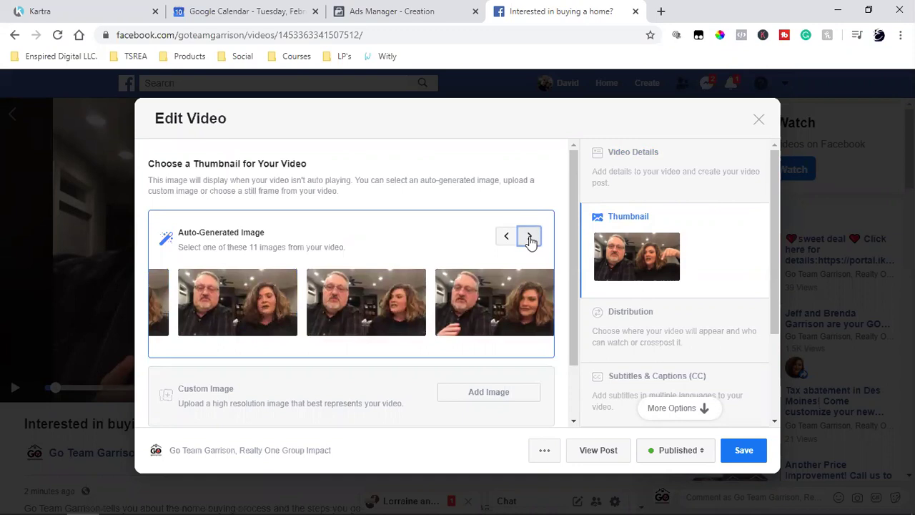
left_click(530, 237)
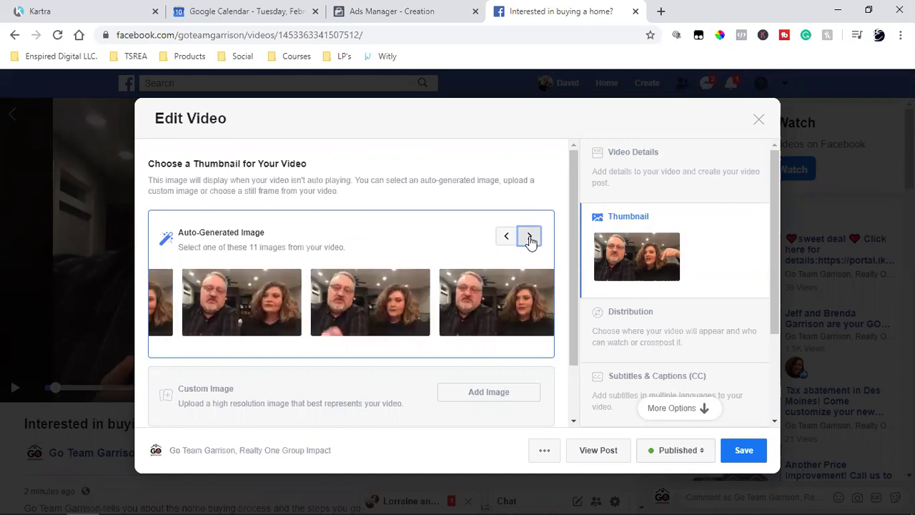
left_click(508, 336)
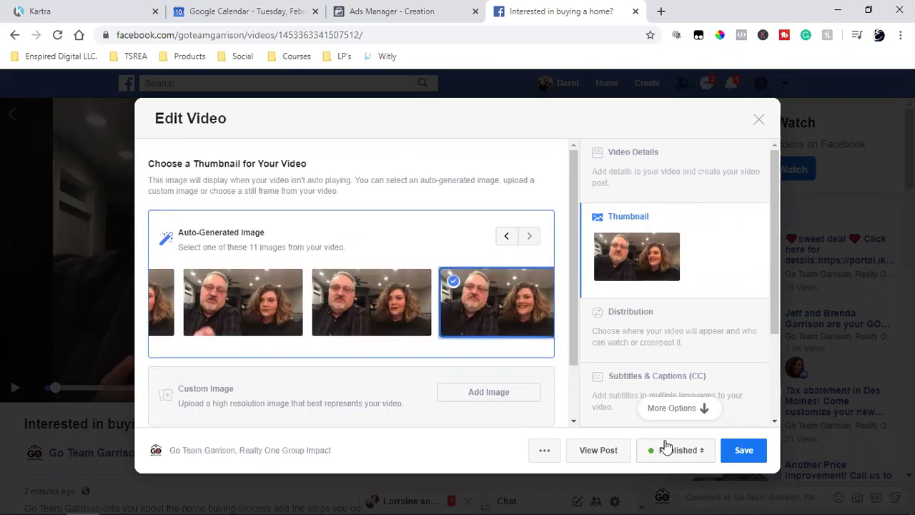
left_click(743, 450)
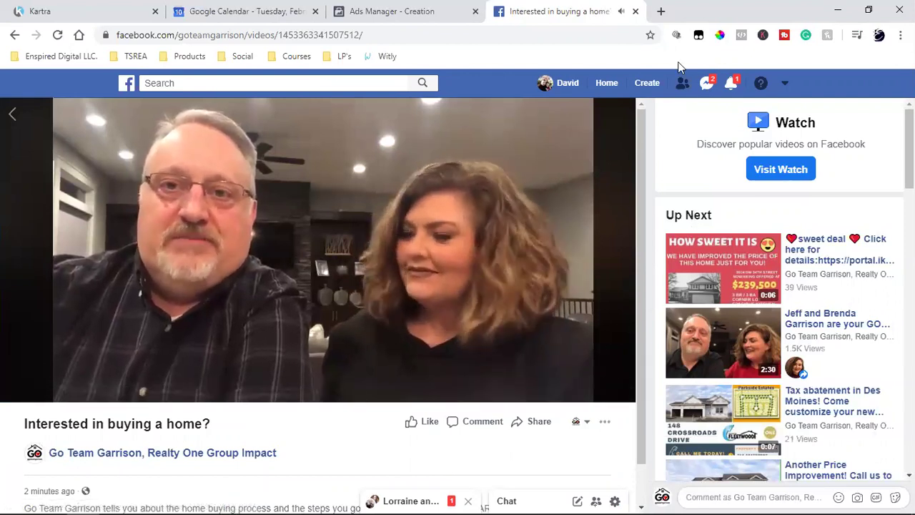
key("space")
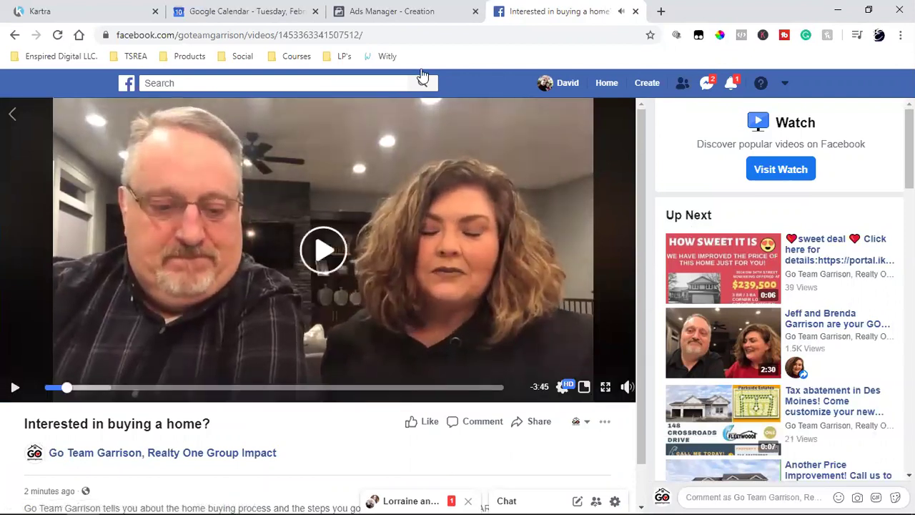
left_click(389, 11)
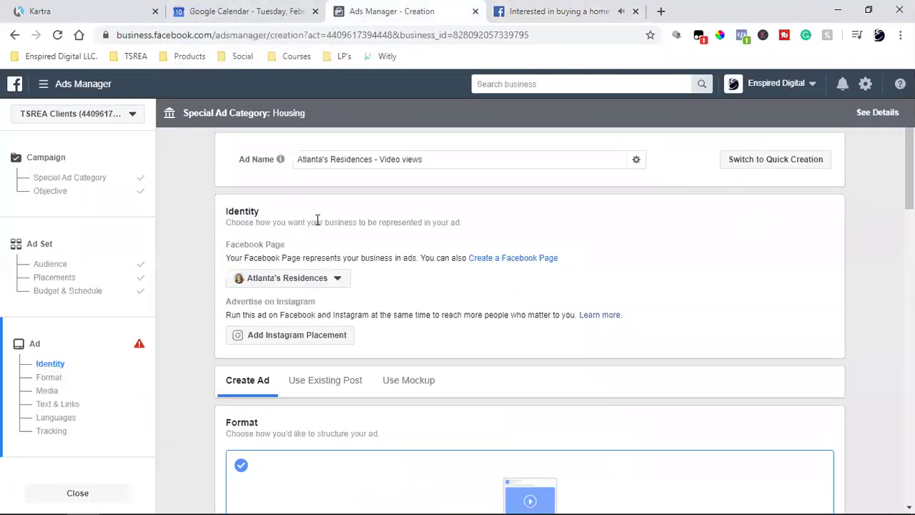
Step: Rename the ad to 'Video views #2' followed by the client's name
left_click(399, 167)
triple_click(401, 162)
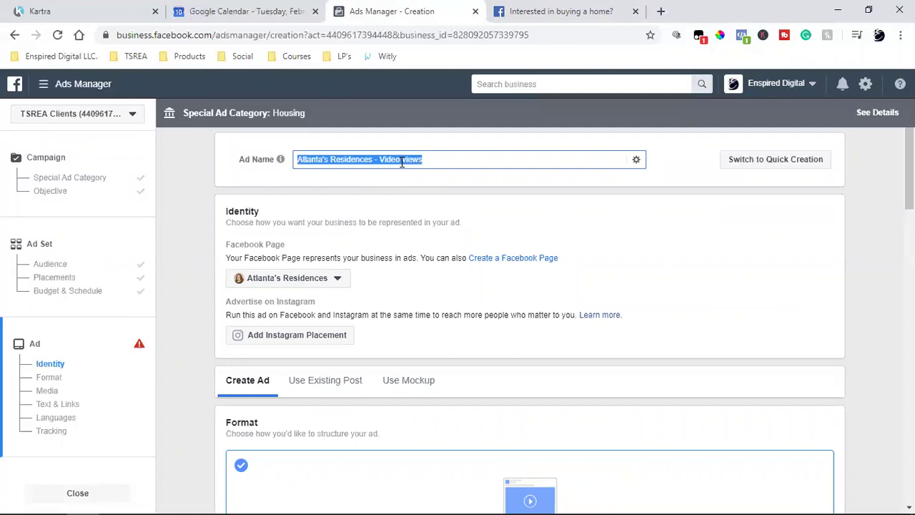
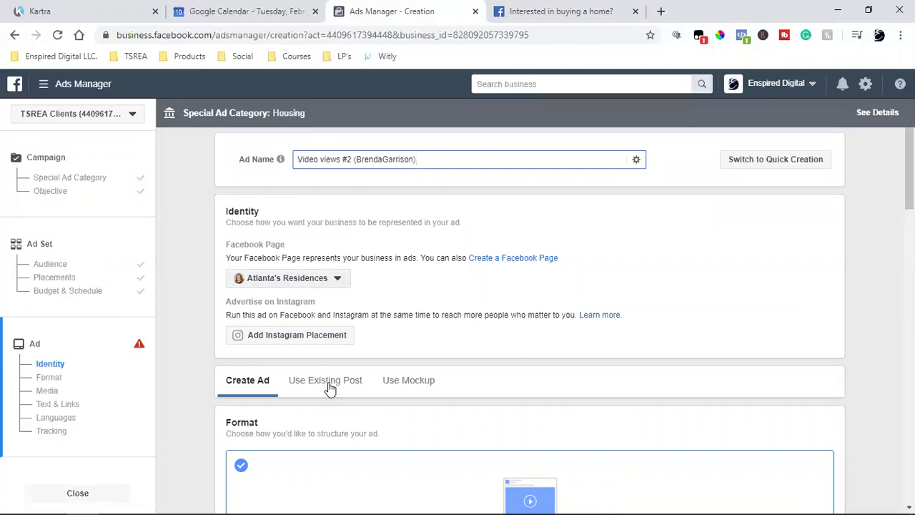
Step: Choose Go Team Garrison, Realty One Group Impact as the ad's Facebook Page
left_click(265, 284)
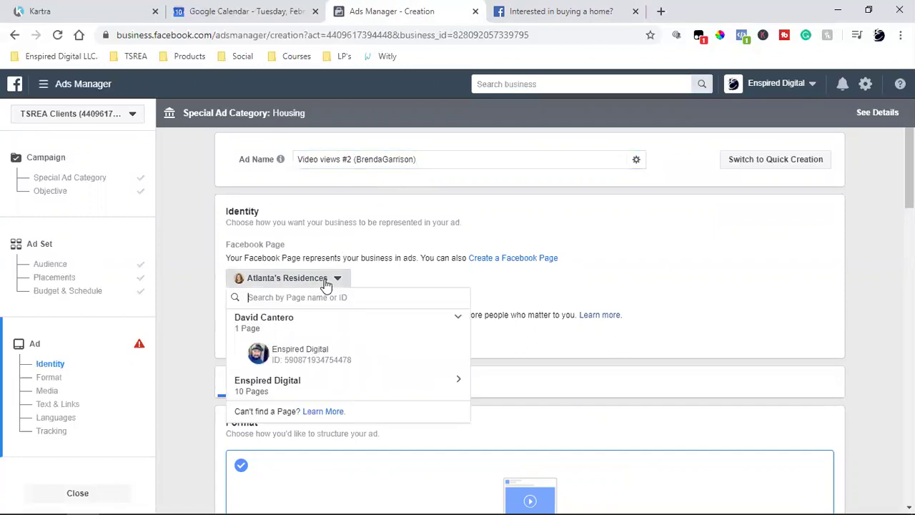
left_click(243, 381)
scroll(366, 400, "down", 2)
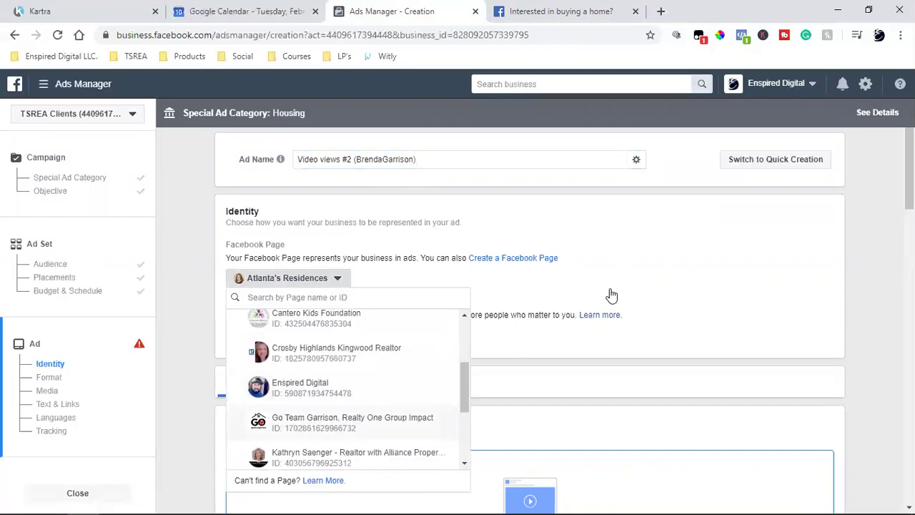
left_click(352, 422)
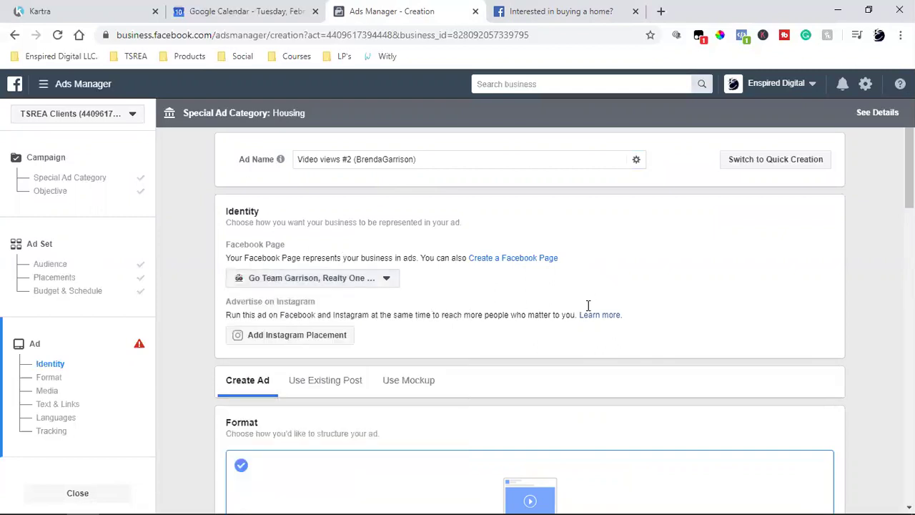
scroll(697, 281, "down", 3)
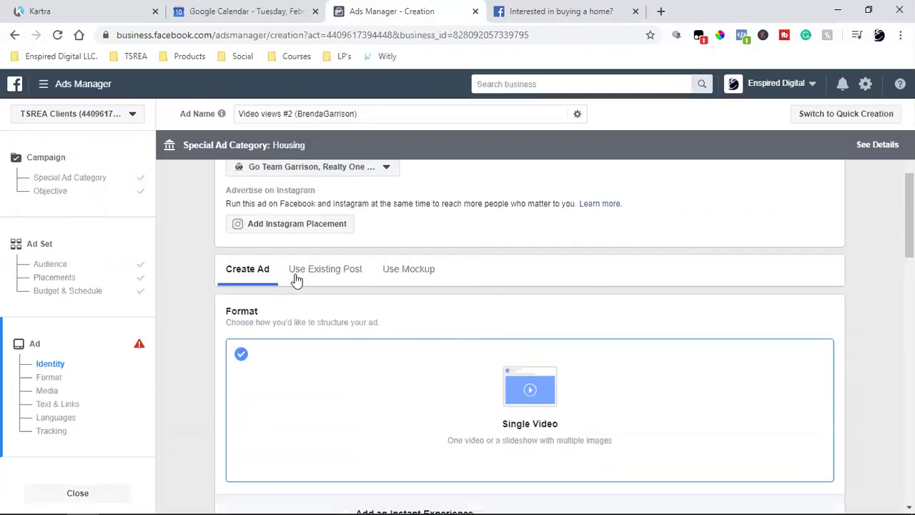
Step: Use the existing Feb 10, 2020 post 'Interested in buying a home?' as the ad creative
left_click(314, 275)
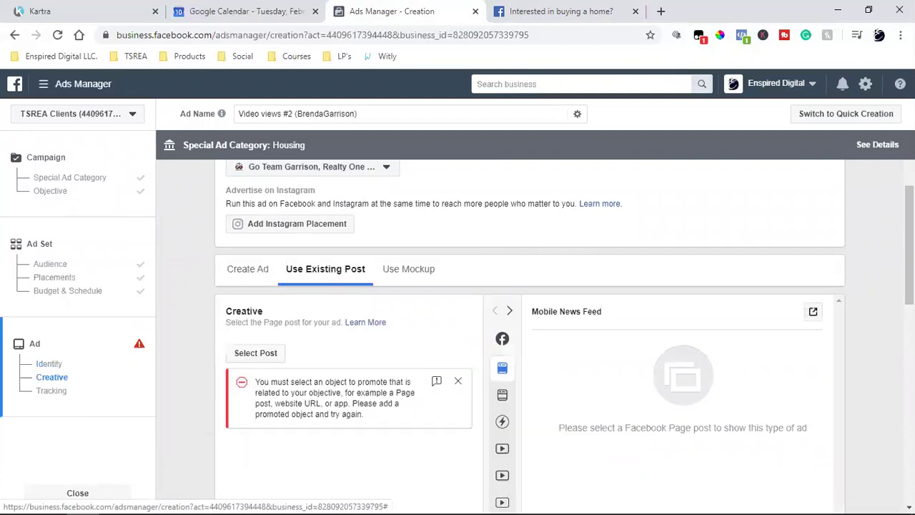
scroll(221, 336, "down", 2)
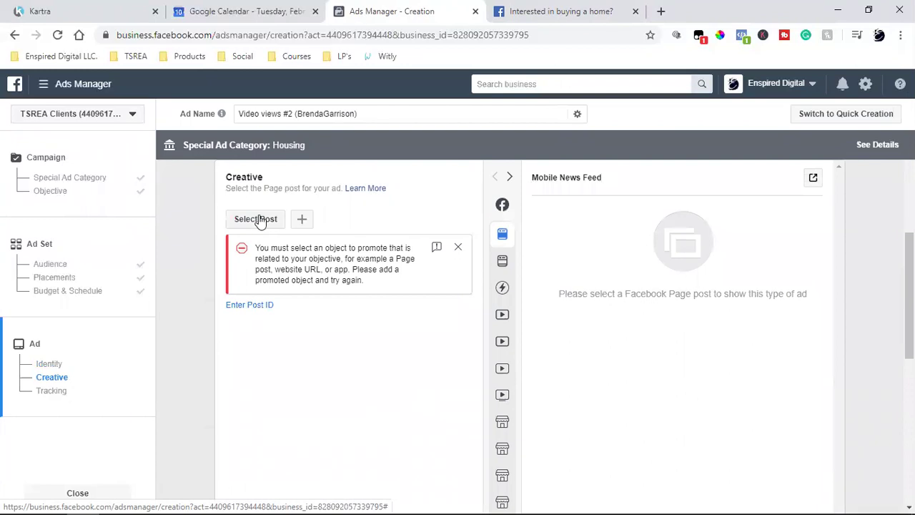
left_click(257, 220)
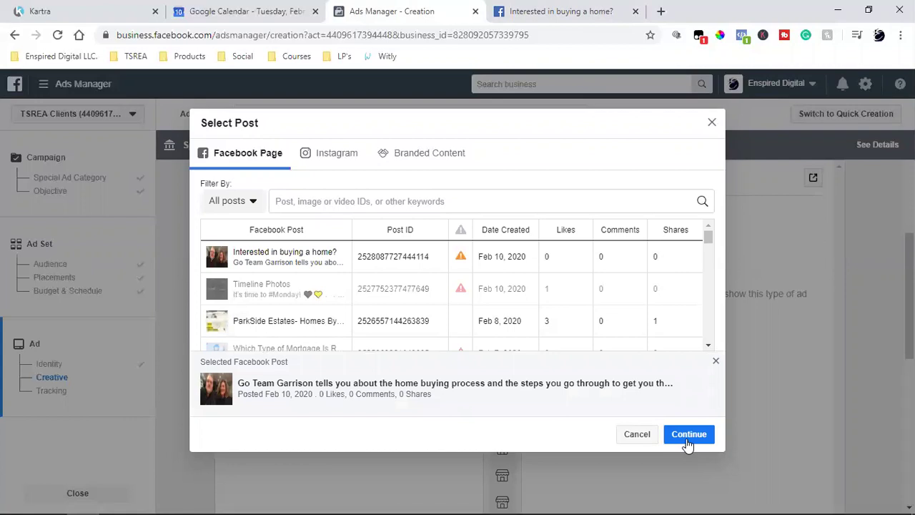
left_click(688, 442)
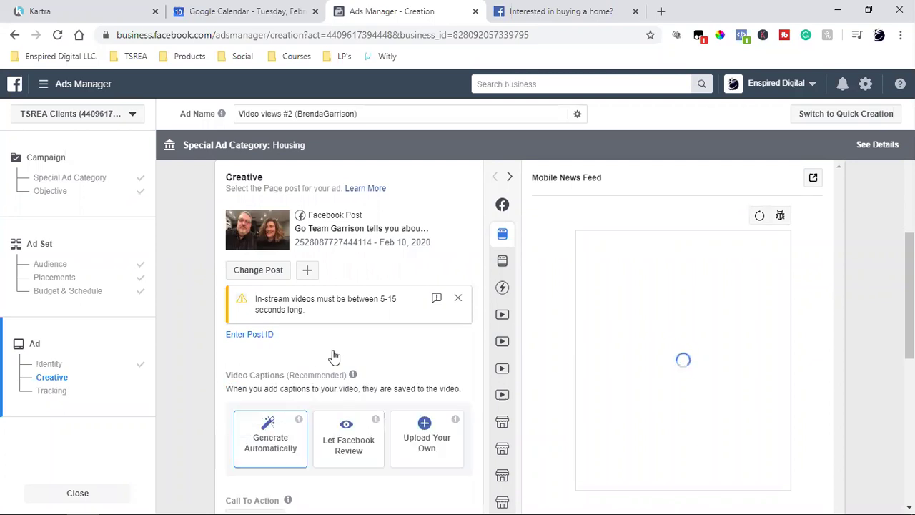
Step: Add a Send Message call-to-action button to the video post and update it
scroll(392, 333, "down", 2)
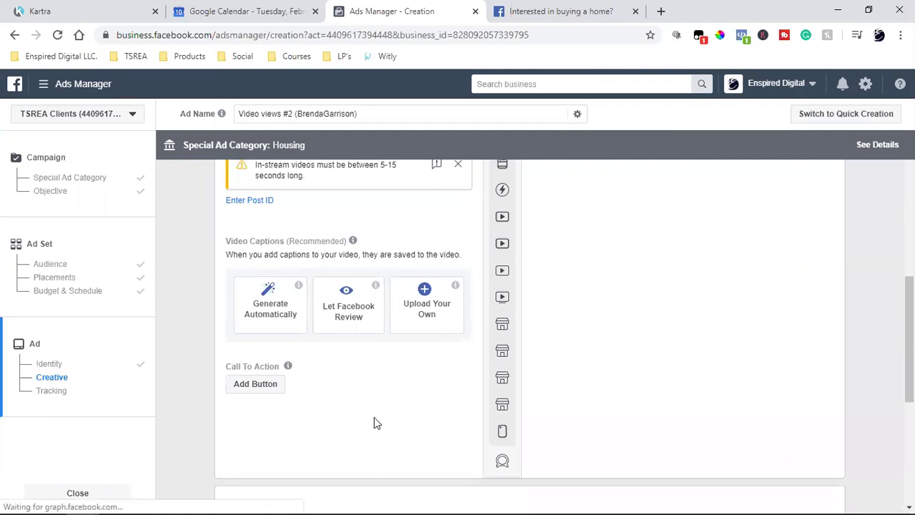
left_click(256, 386)
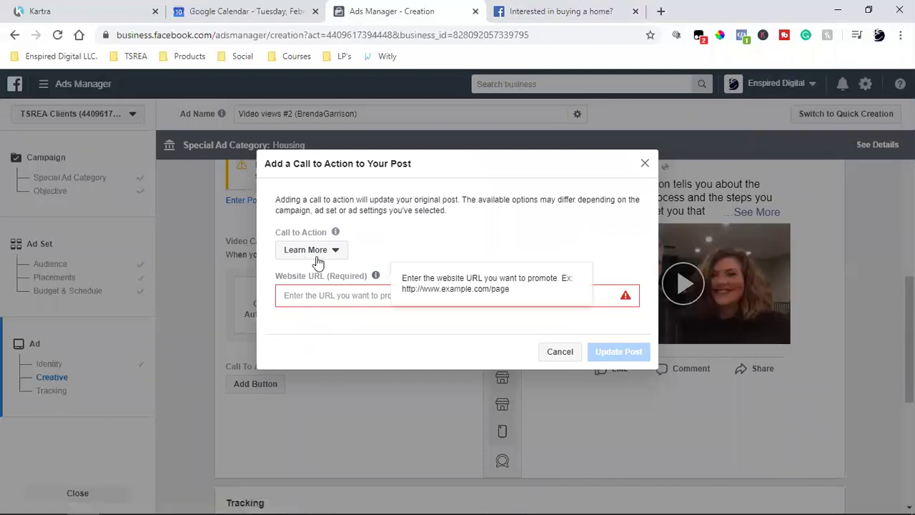
left_click(318, 253)
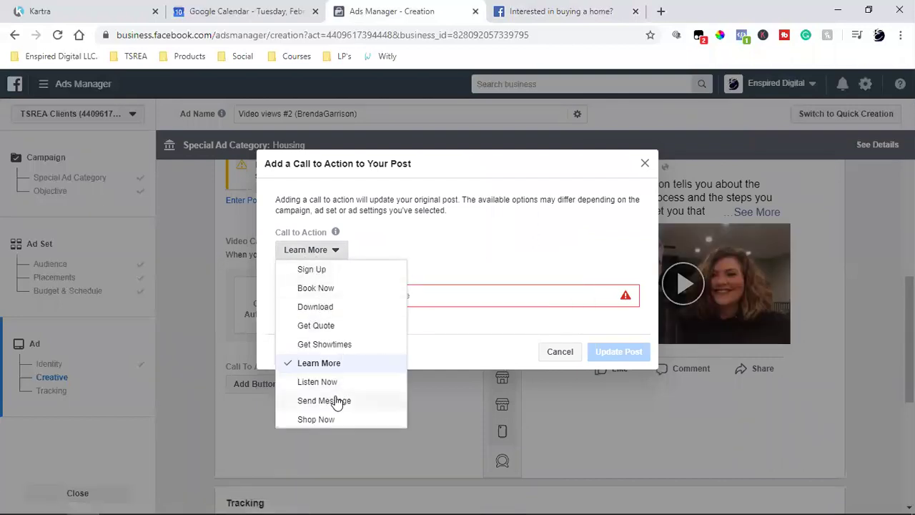
key("Return")
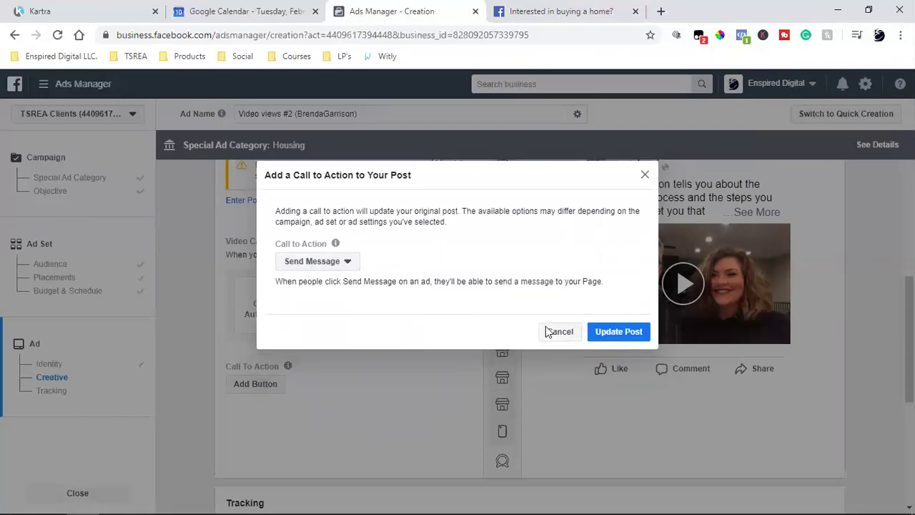
left_click(619, 332)
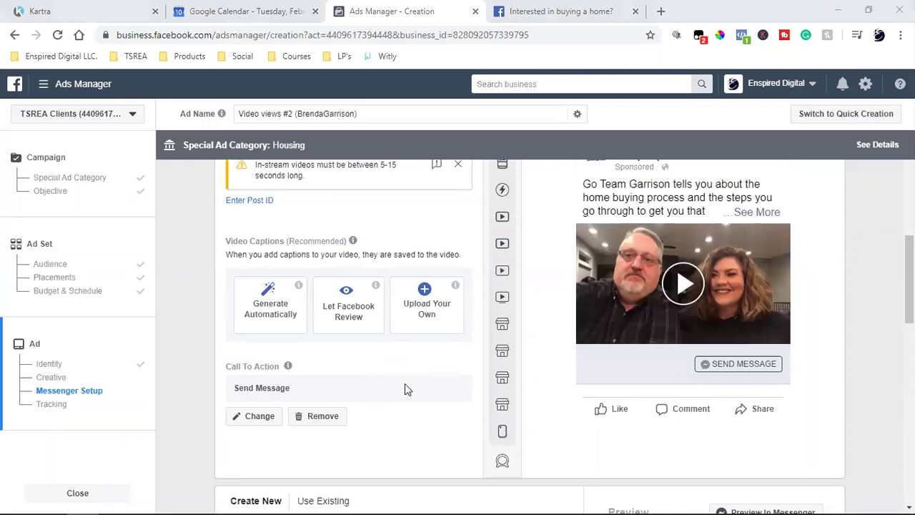
Step: Confirm and publish the Video views #2 ad, then return to the Facebook video page
scroll(411, 372, "down", 5)
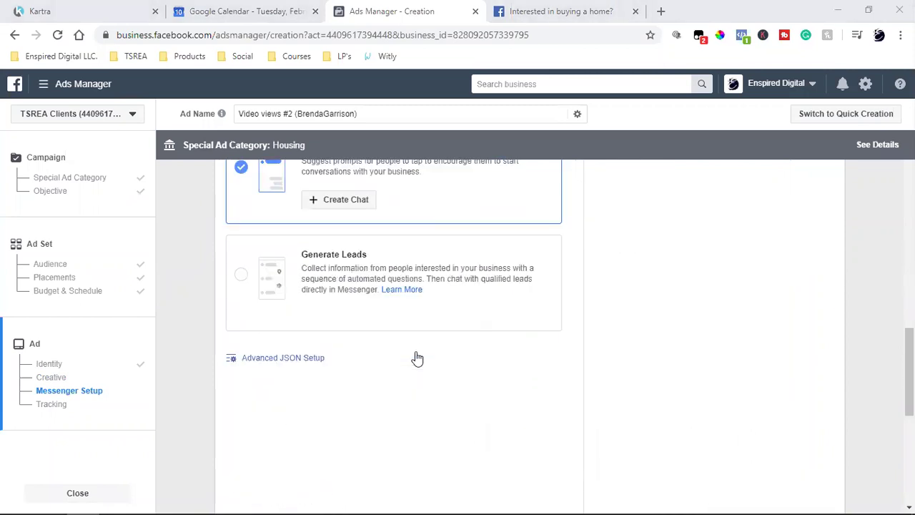
scroll(417, 357, "up", 2)
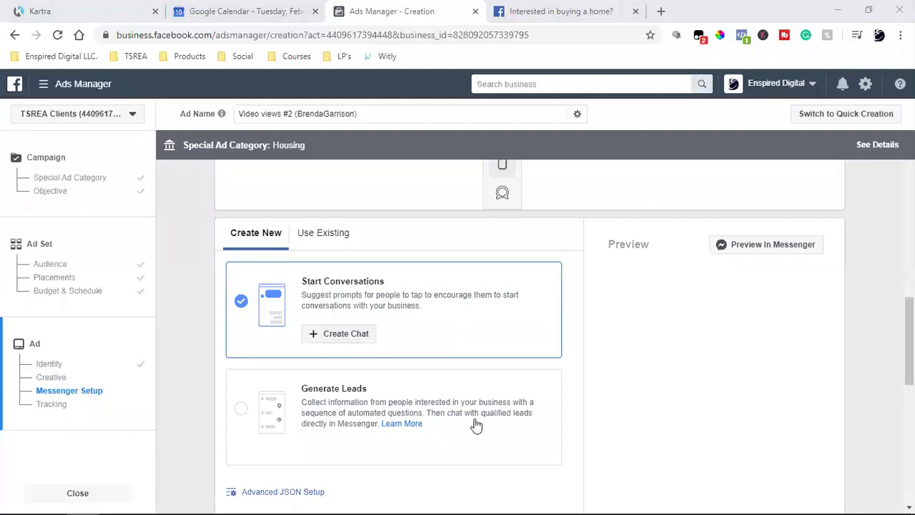
scroll(497, 427, "down", 1)
scroll(497, 427, "down", 10)
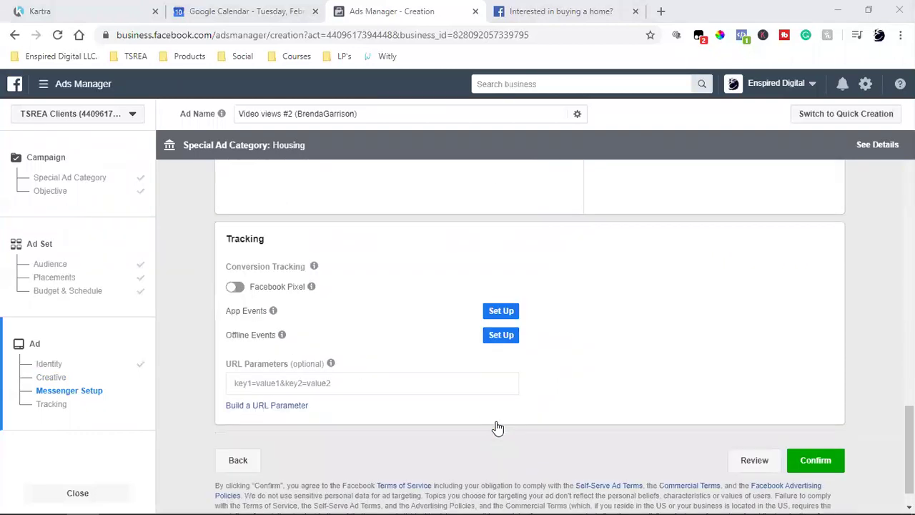
left_click(808, 433)
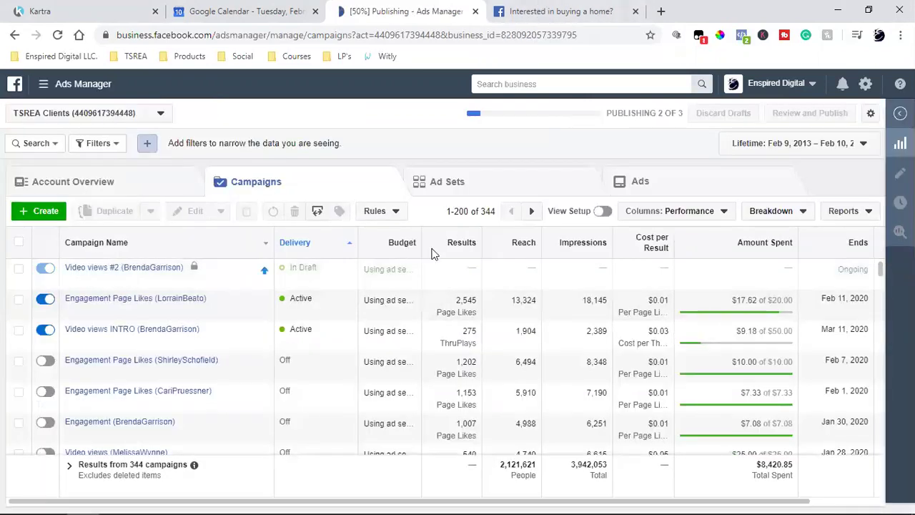
left_click(512, 9)
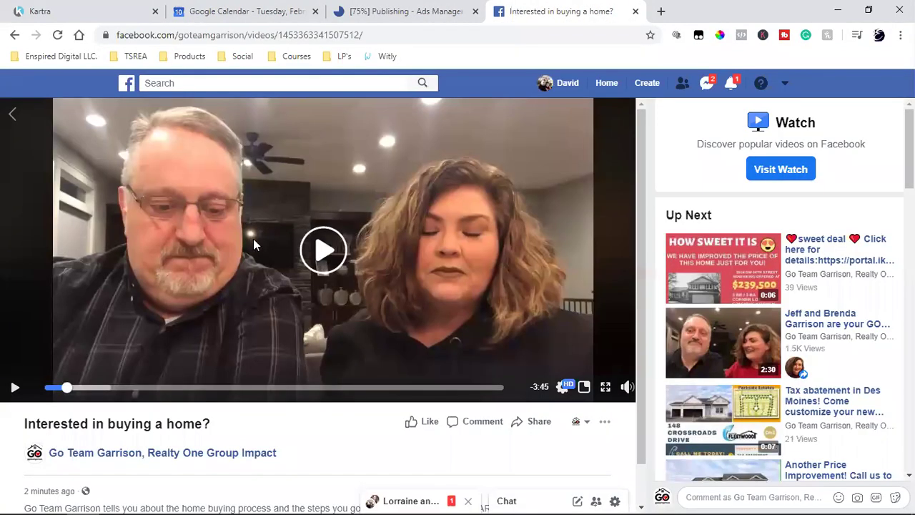